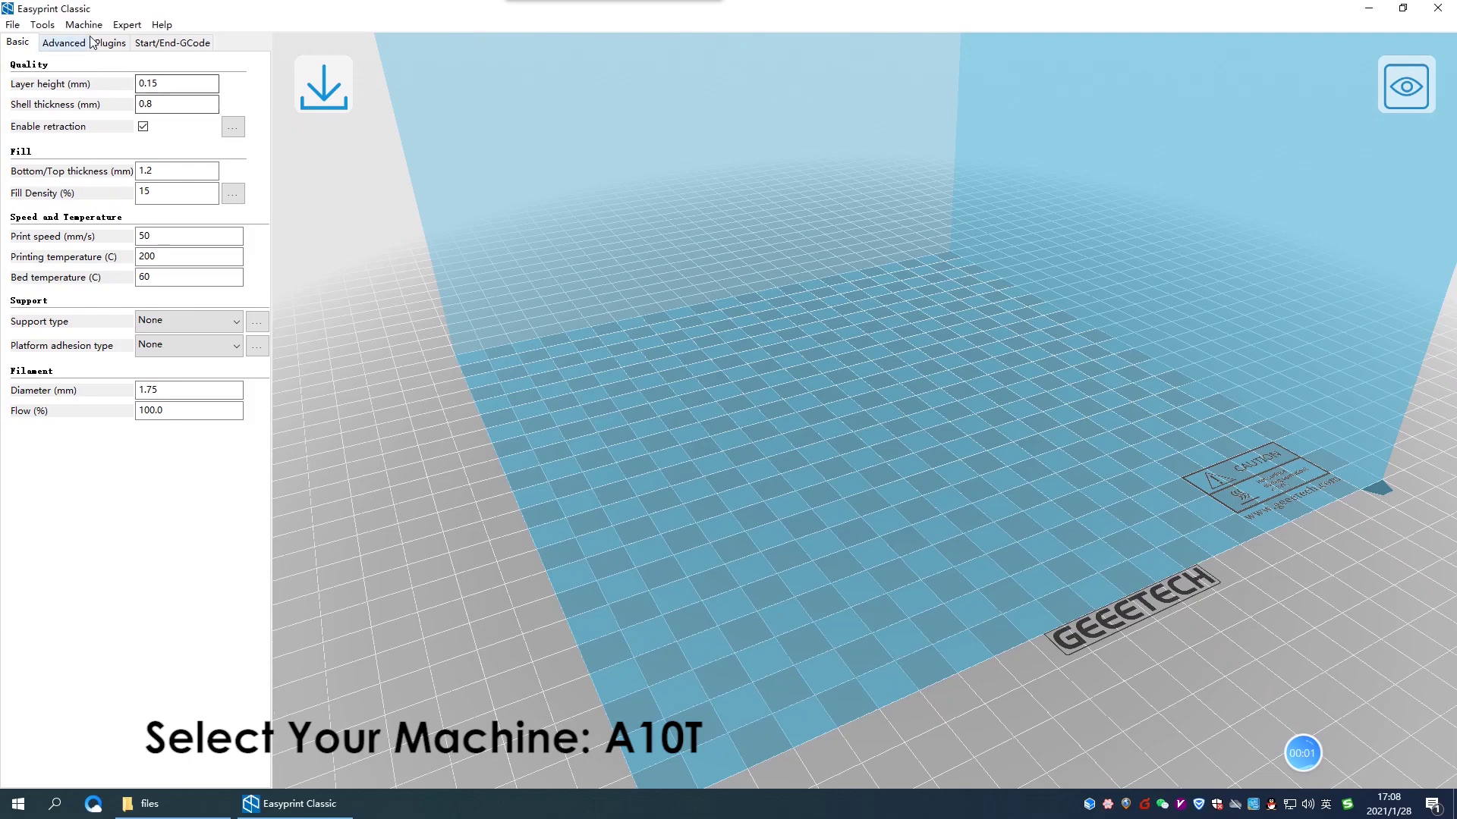
Step: Add the Geeetech - A10T as a new machine through the Add new machine wizard
left_click(84, 24)
left_click(101, 67)
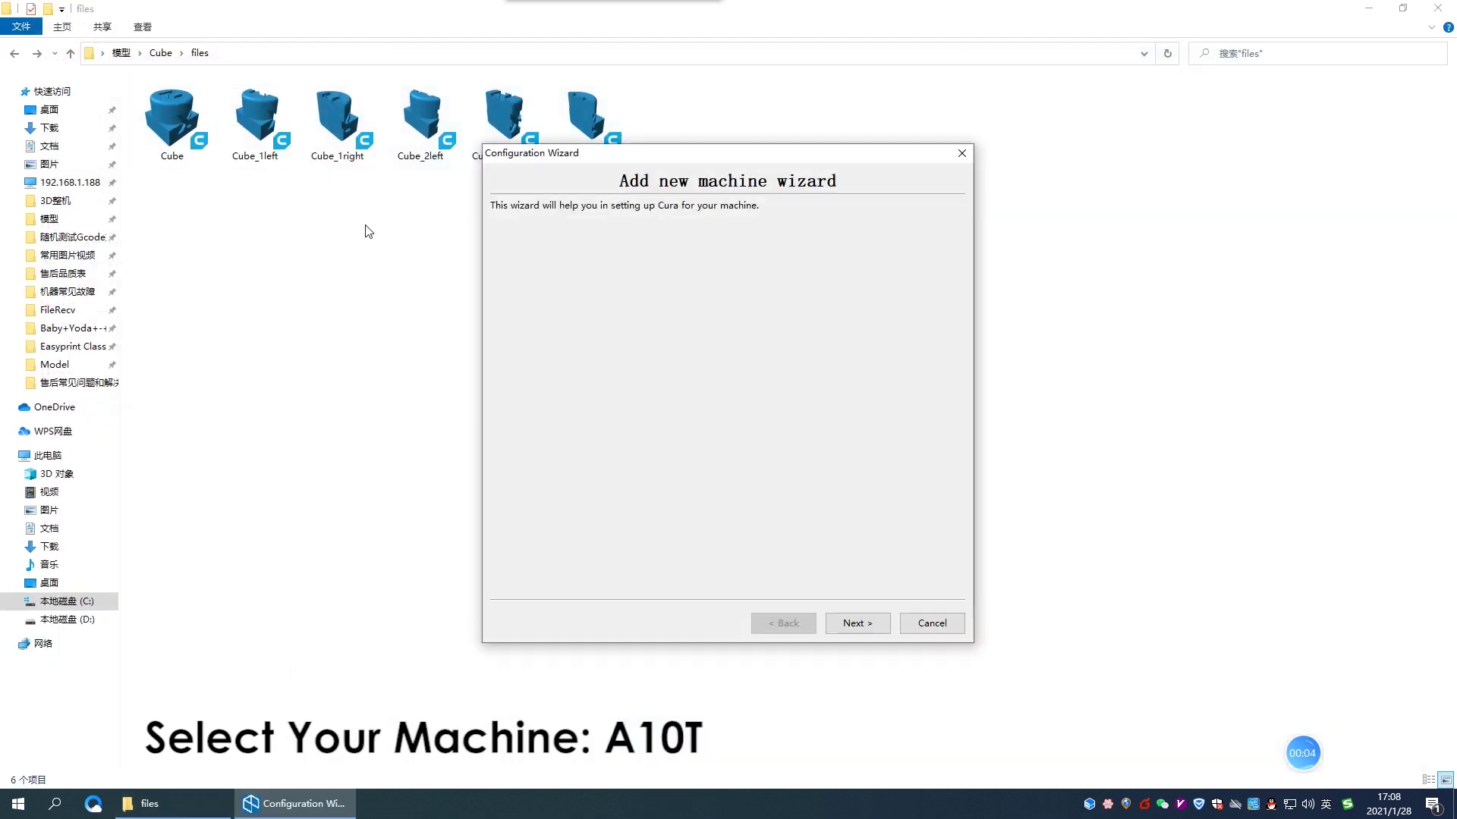
left_click(851, 623)
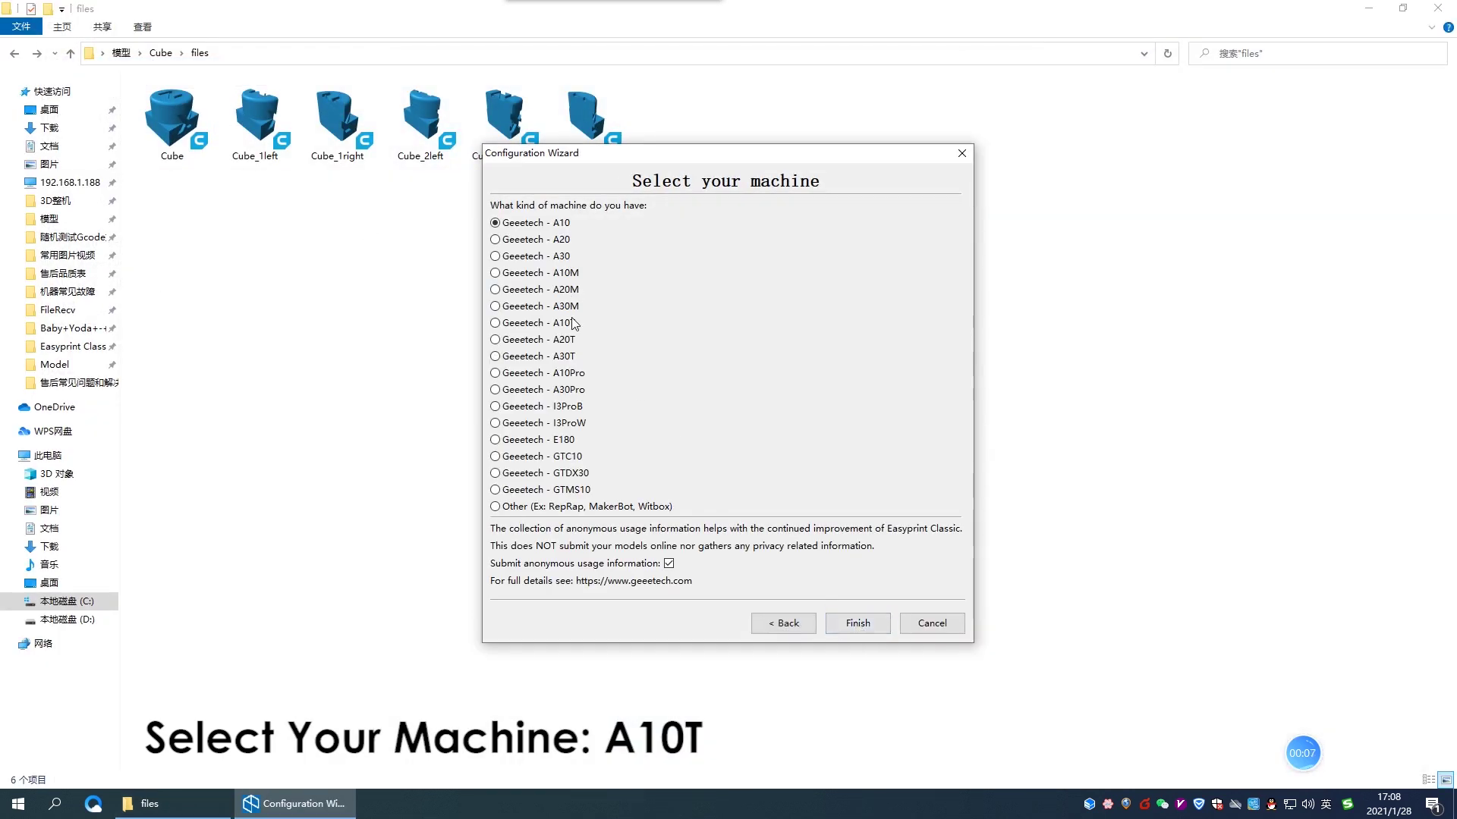
left_click(572, 323)
left_click(567, 341)
left_click(566, 323)
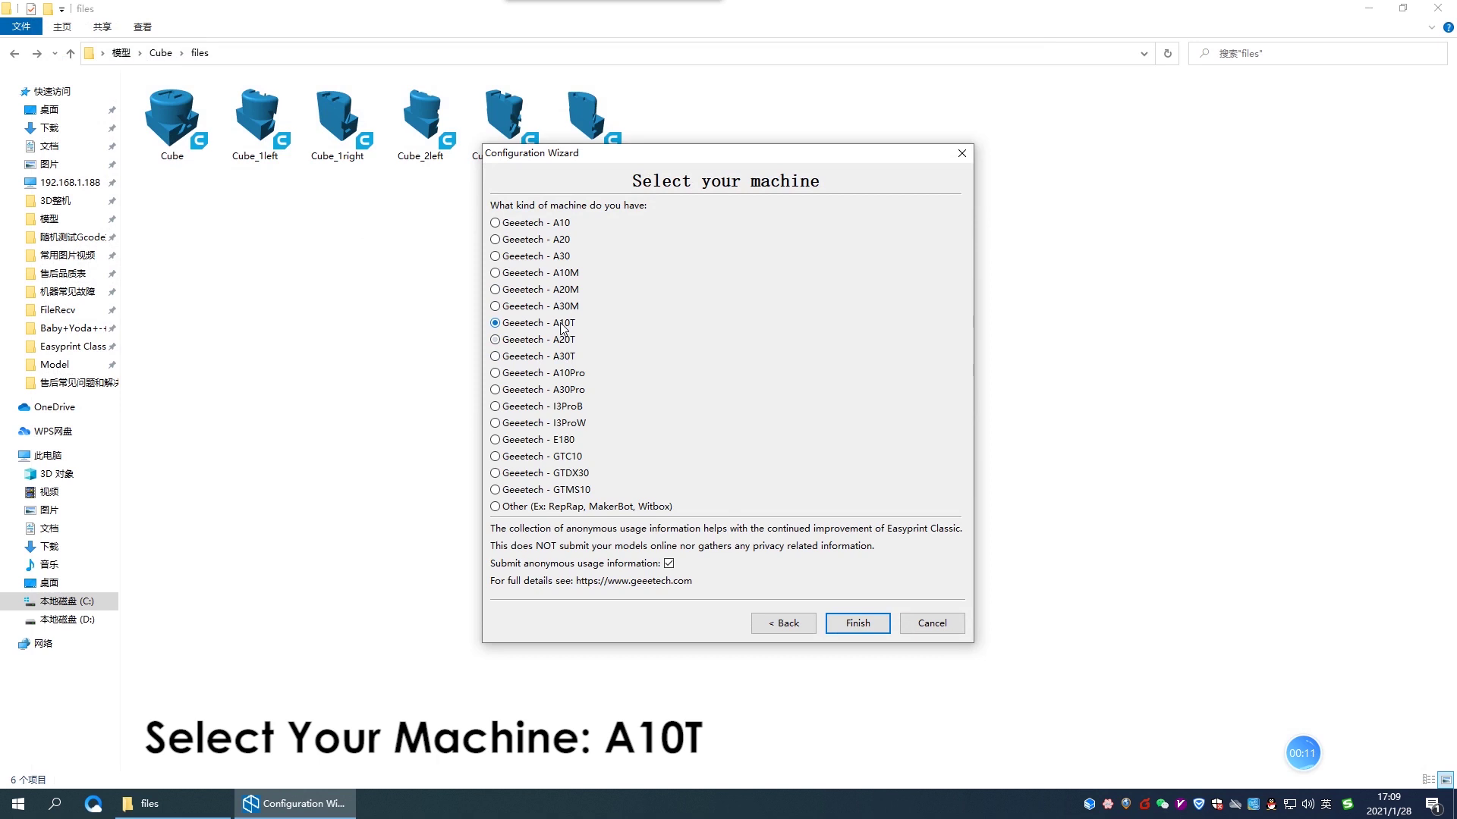
left_click(859, 624)
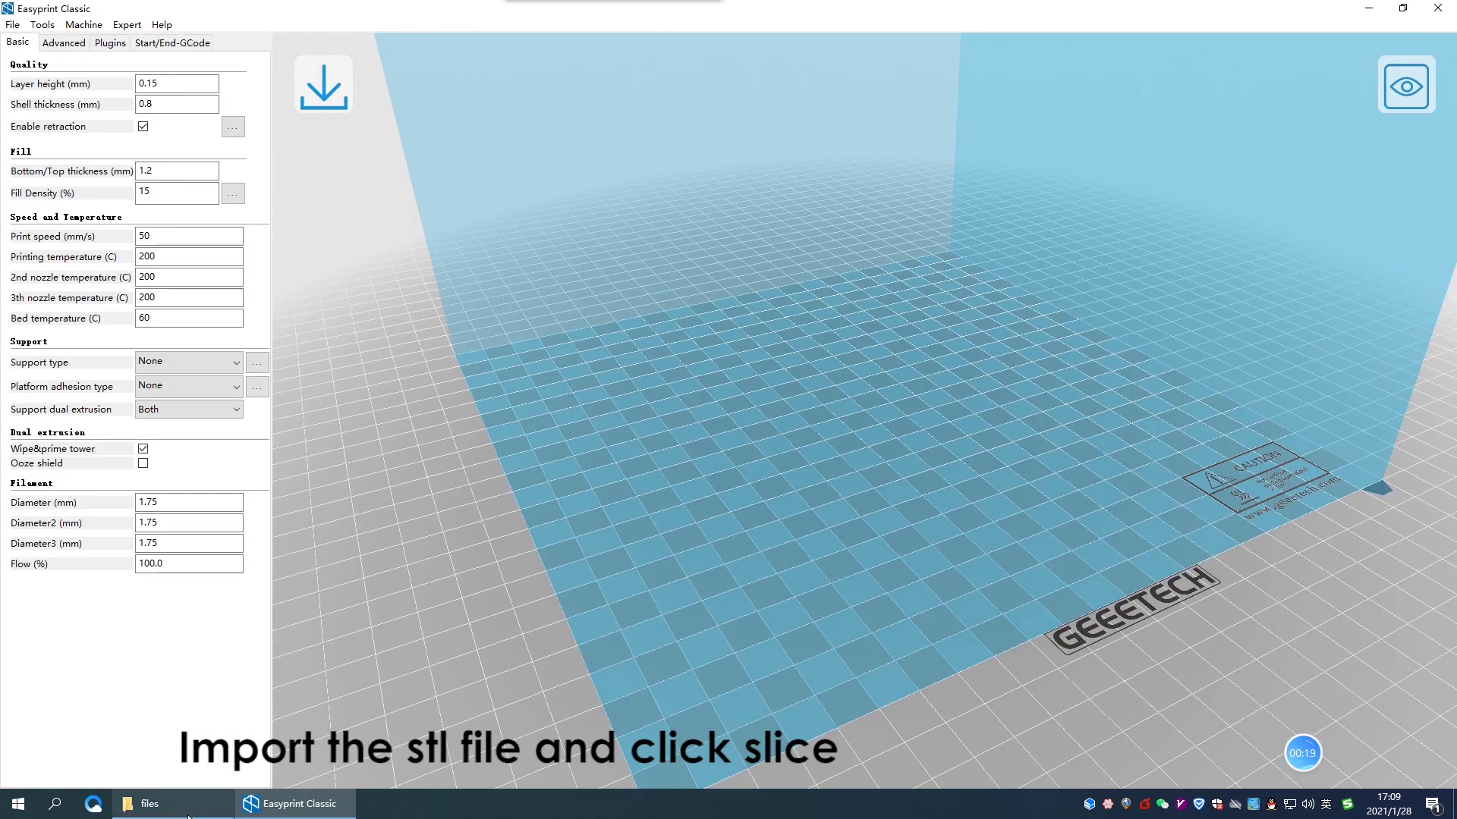
Step: Drag the Cube STL from File Explorer onto the A10T bed and slice it to 100%
left_click(171, 804)
left_click_drag(171, 120, 299, 799)
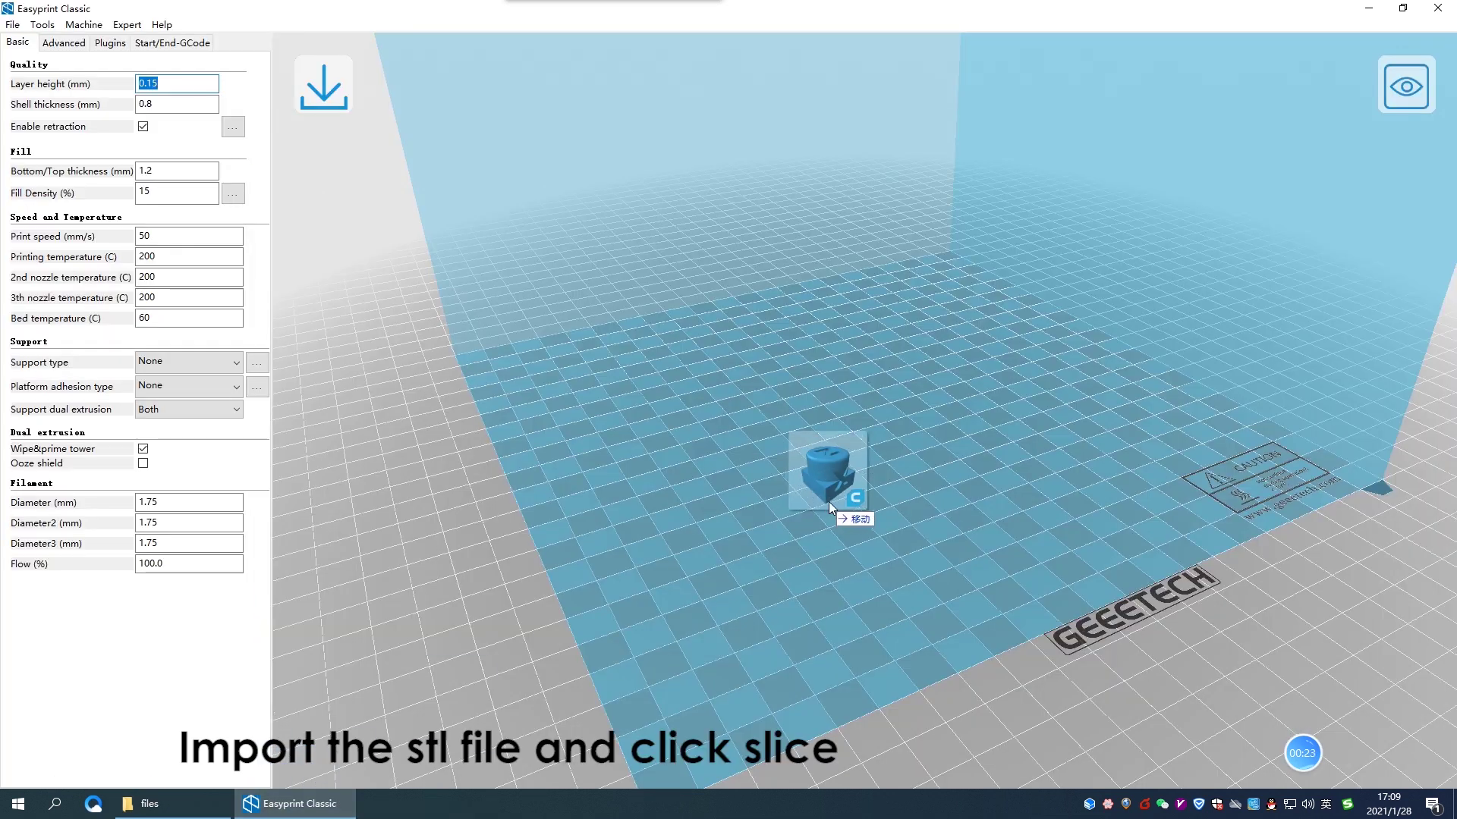
left_click_drag(305, 797, 829, 502)
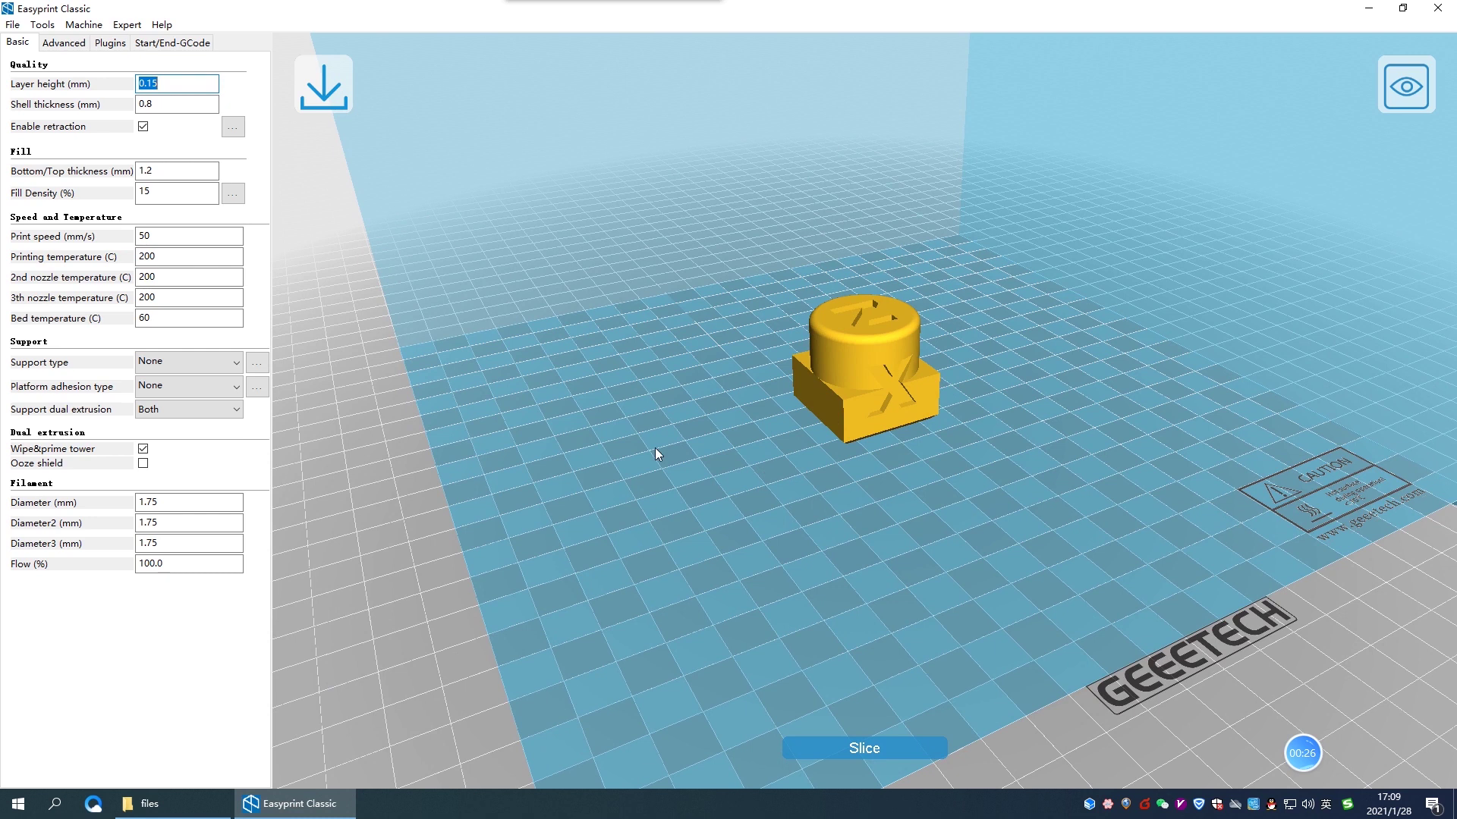
left_click(859, 748)
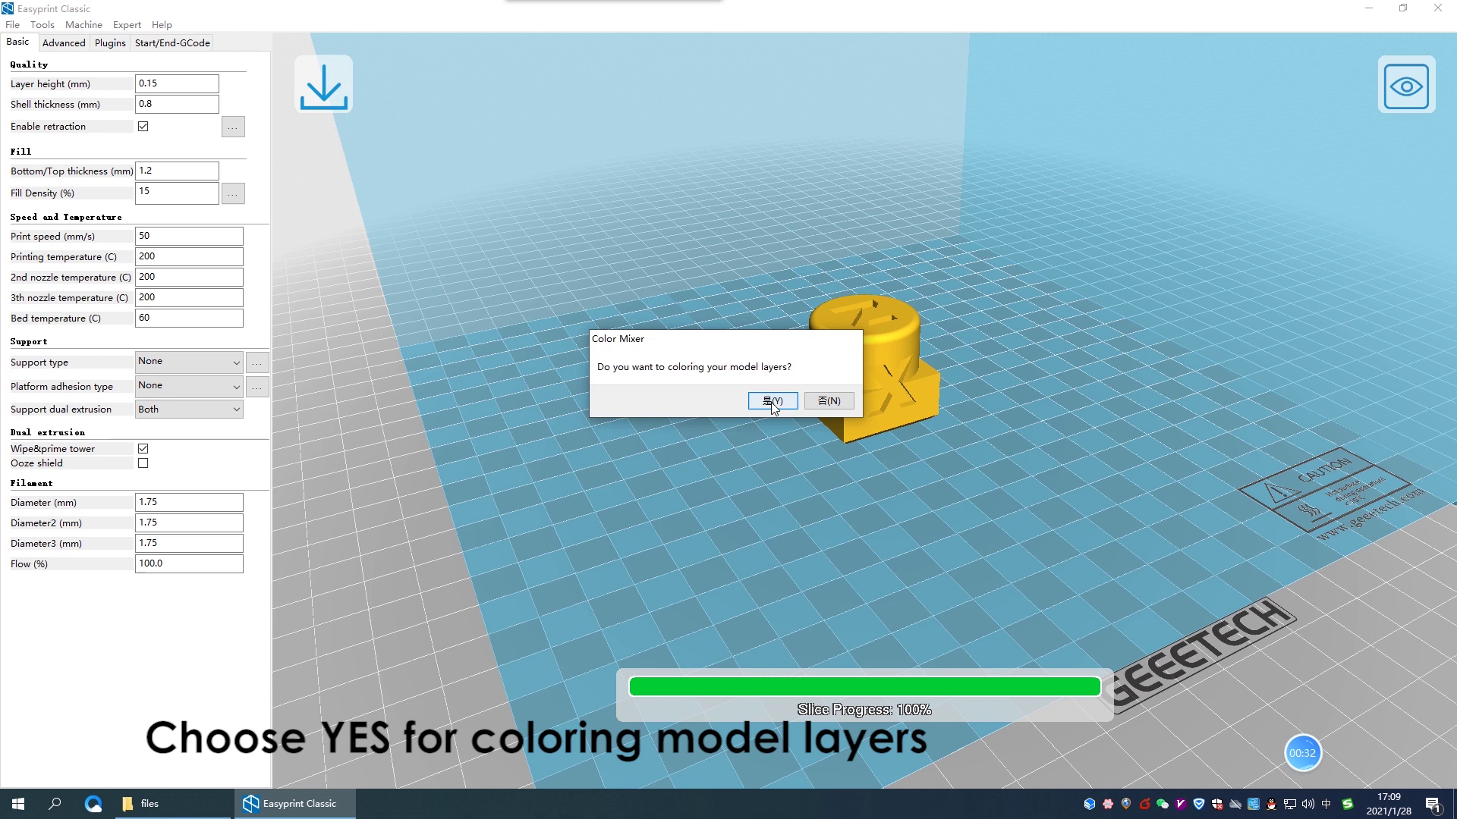
Step: Accept layer coloring and select default project 0 covering layers 1–199
left_click(772, 404)
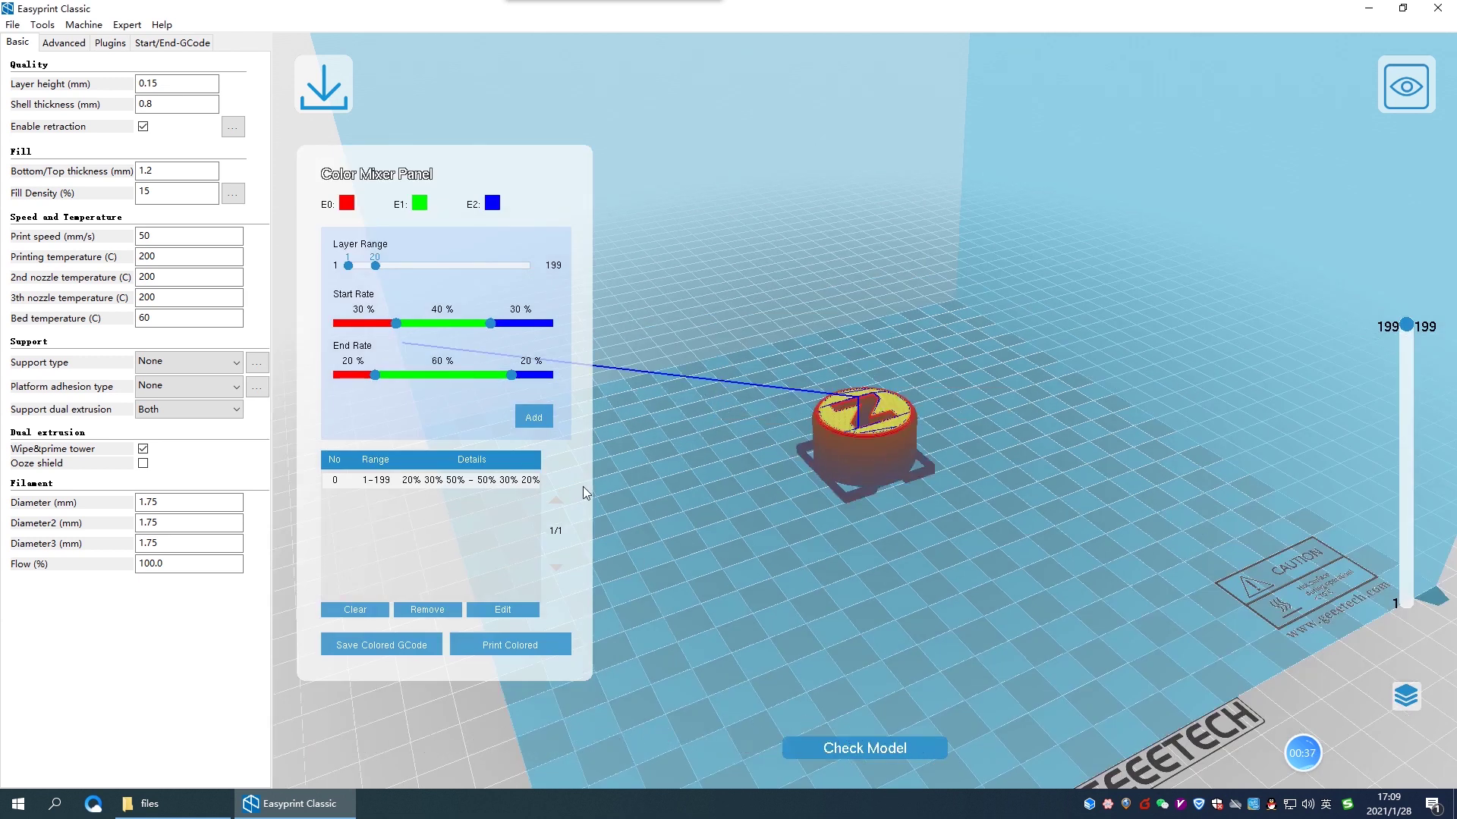
left_click(494, 481)
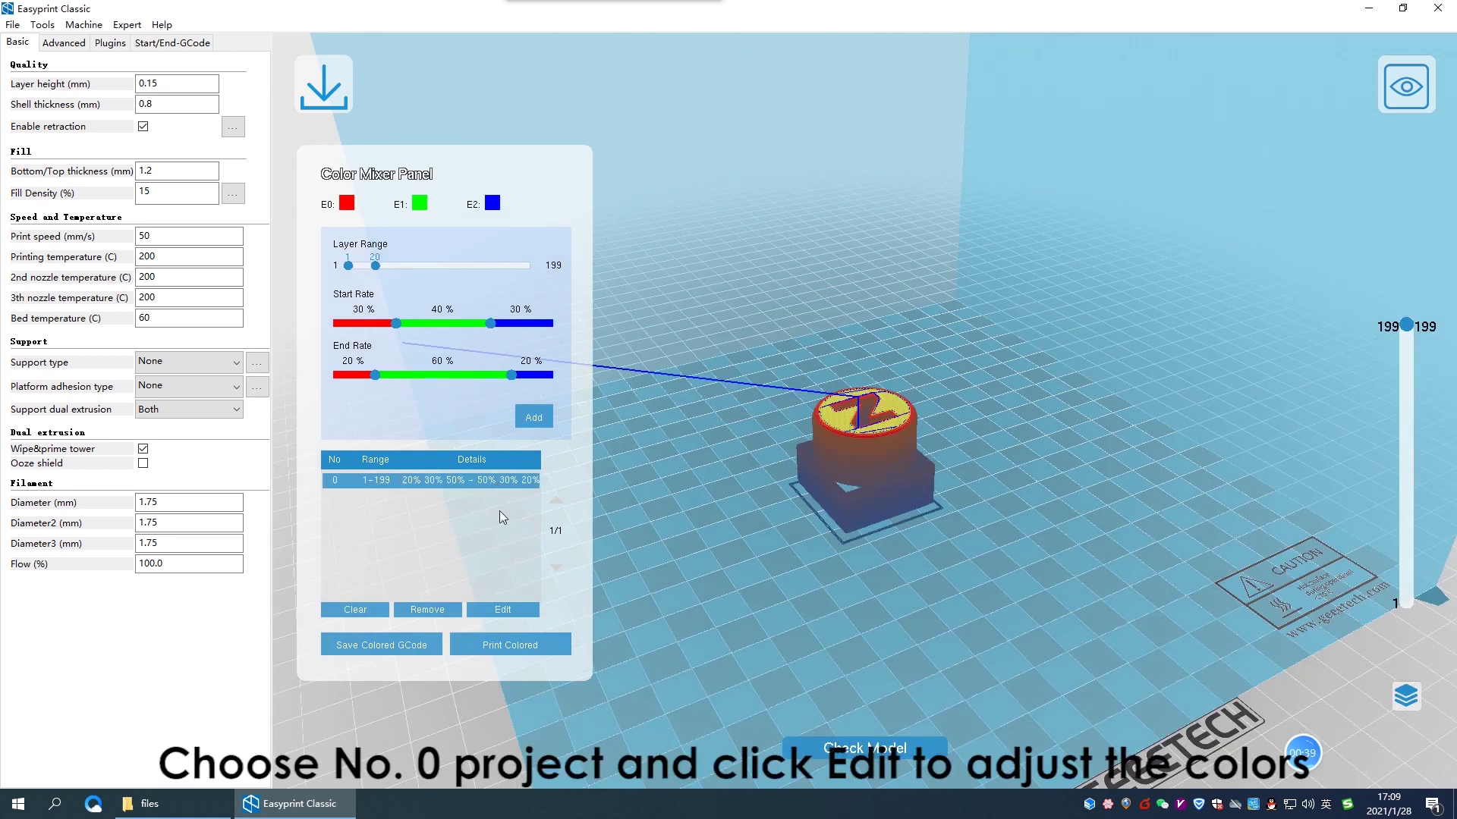
Step: Edit project 0 to blend 29% red/71% green at start into 39% green/61% blue
left_click(520, 616)
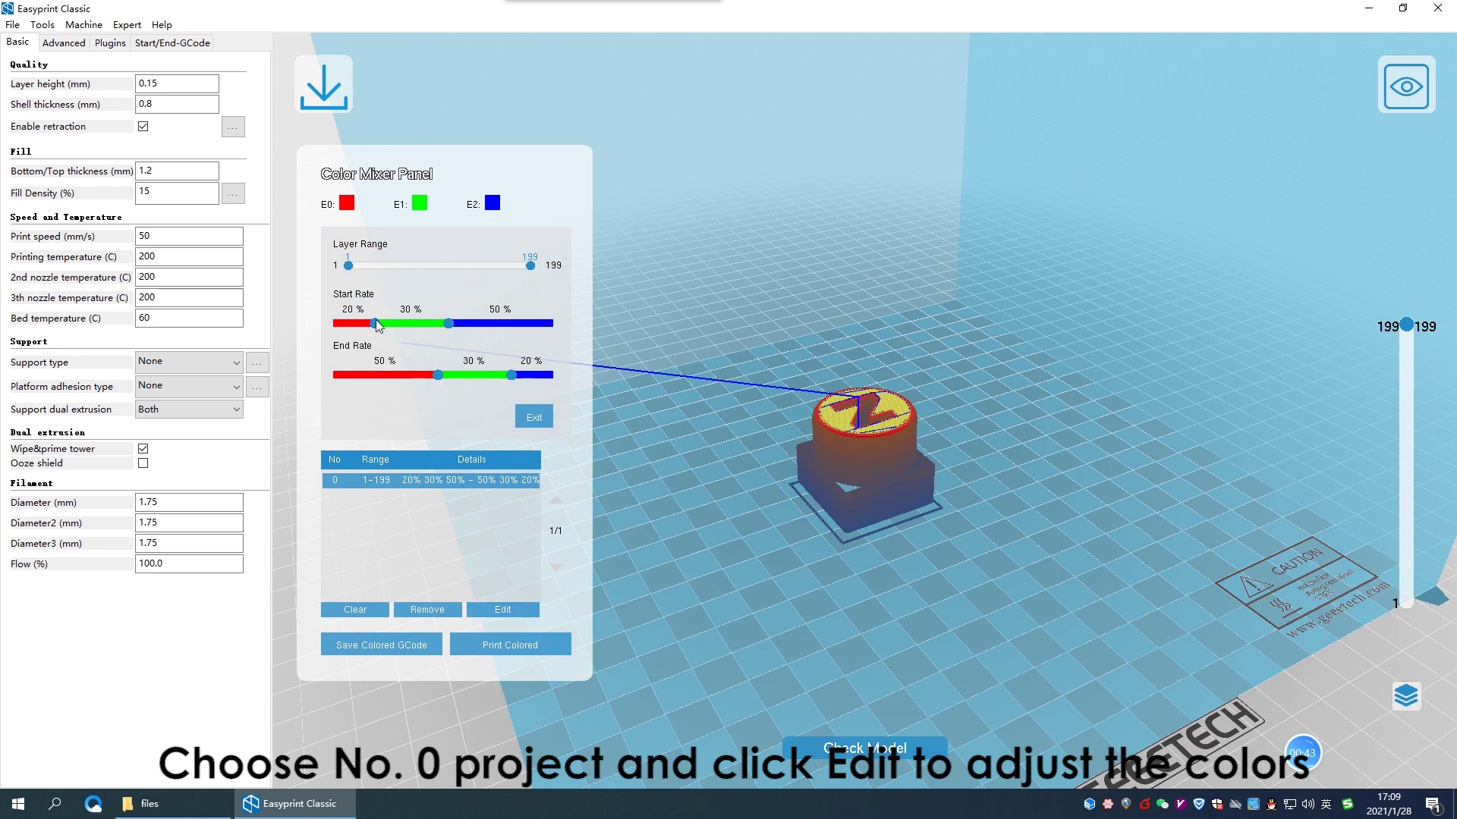
mouse_move(377, 326)
left_mouse_down()
mouse_move(361, 326)
mouse_move(394, 324)
left_mouse_up()
mouse_move(531, 266)
left_mouse_down()
mouse_move(347, 270)
mouse_move(544, 272)
left_mouse_up()
left_click_drag(449, 325, 554, 324)
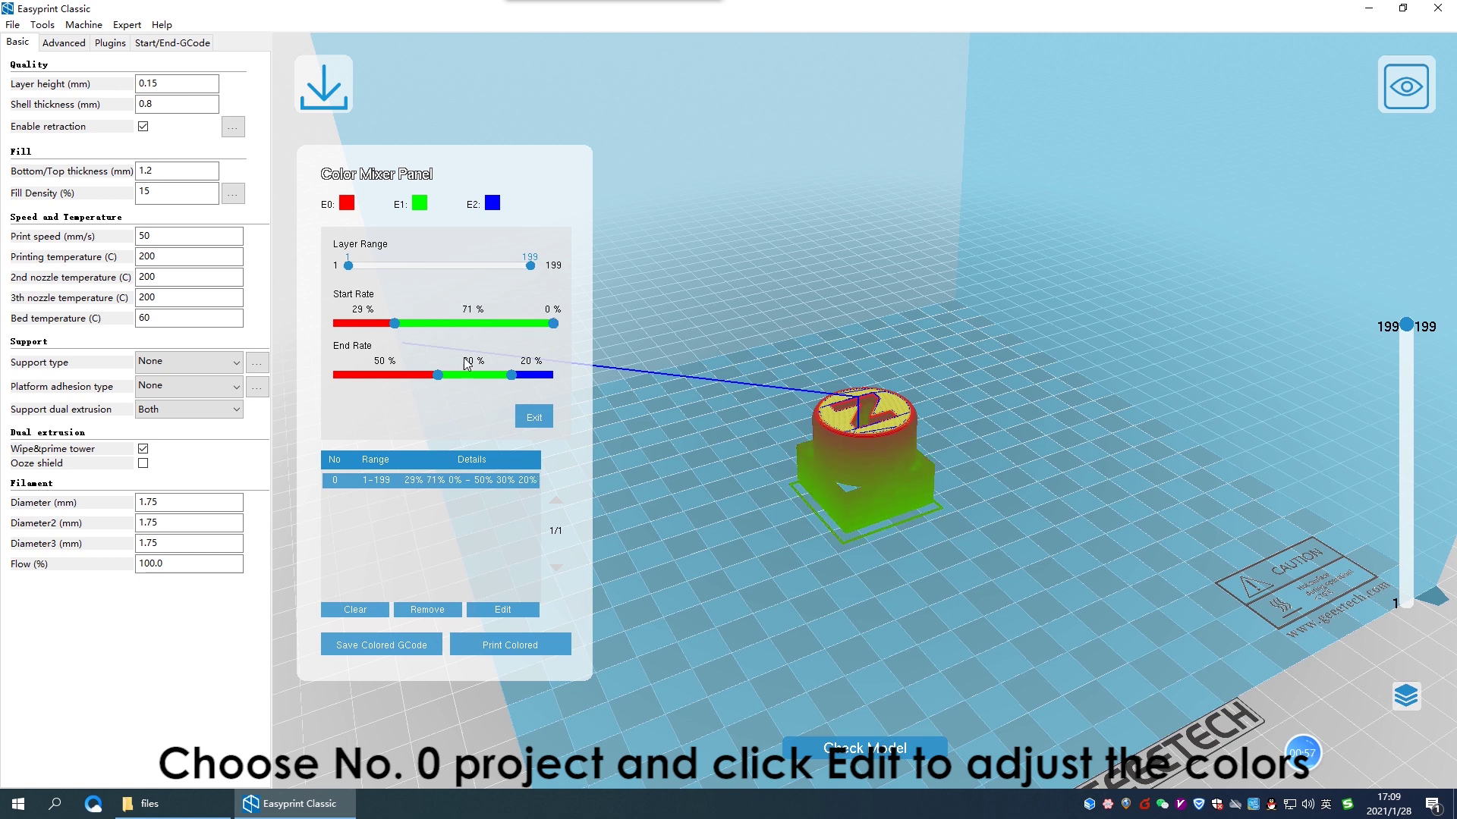
left_click_drag(439, 374, 331, 374)
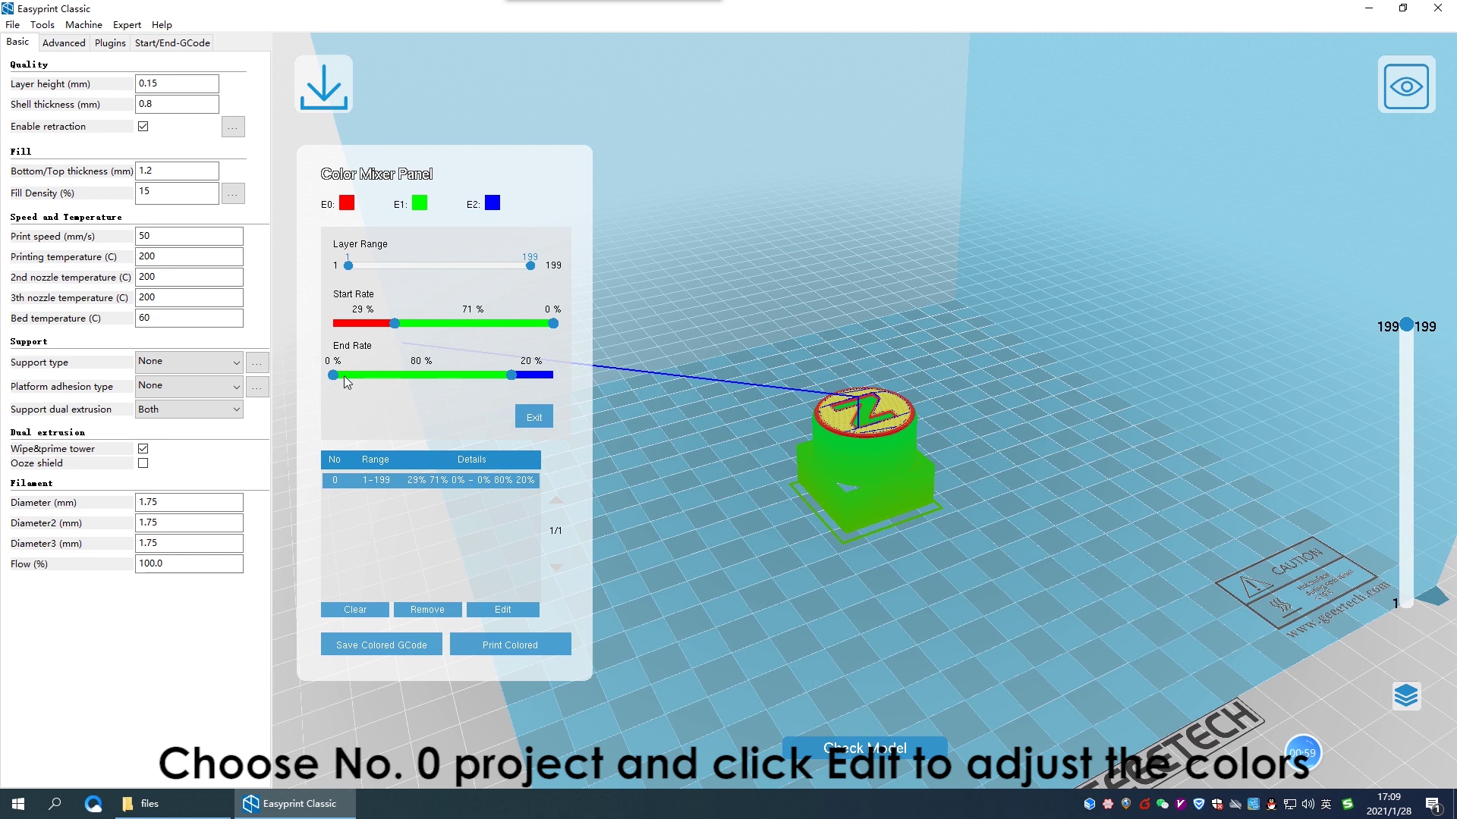
left_click_drag(510, 374, 427, 375)
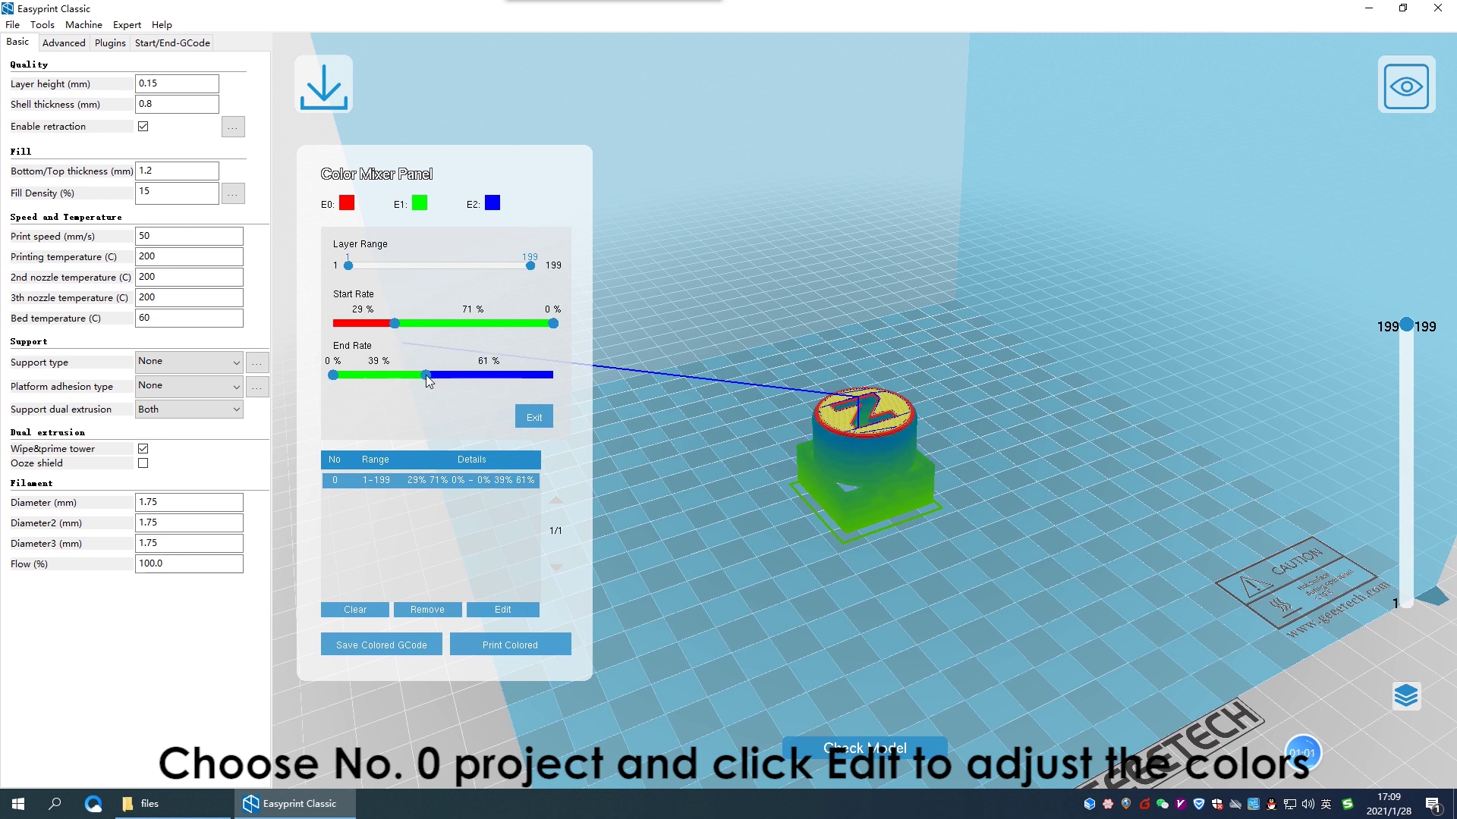
left_click(530, 417)
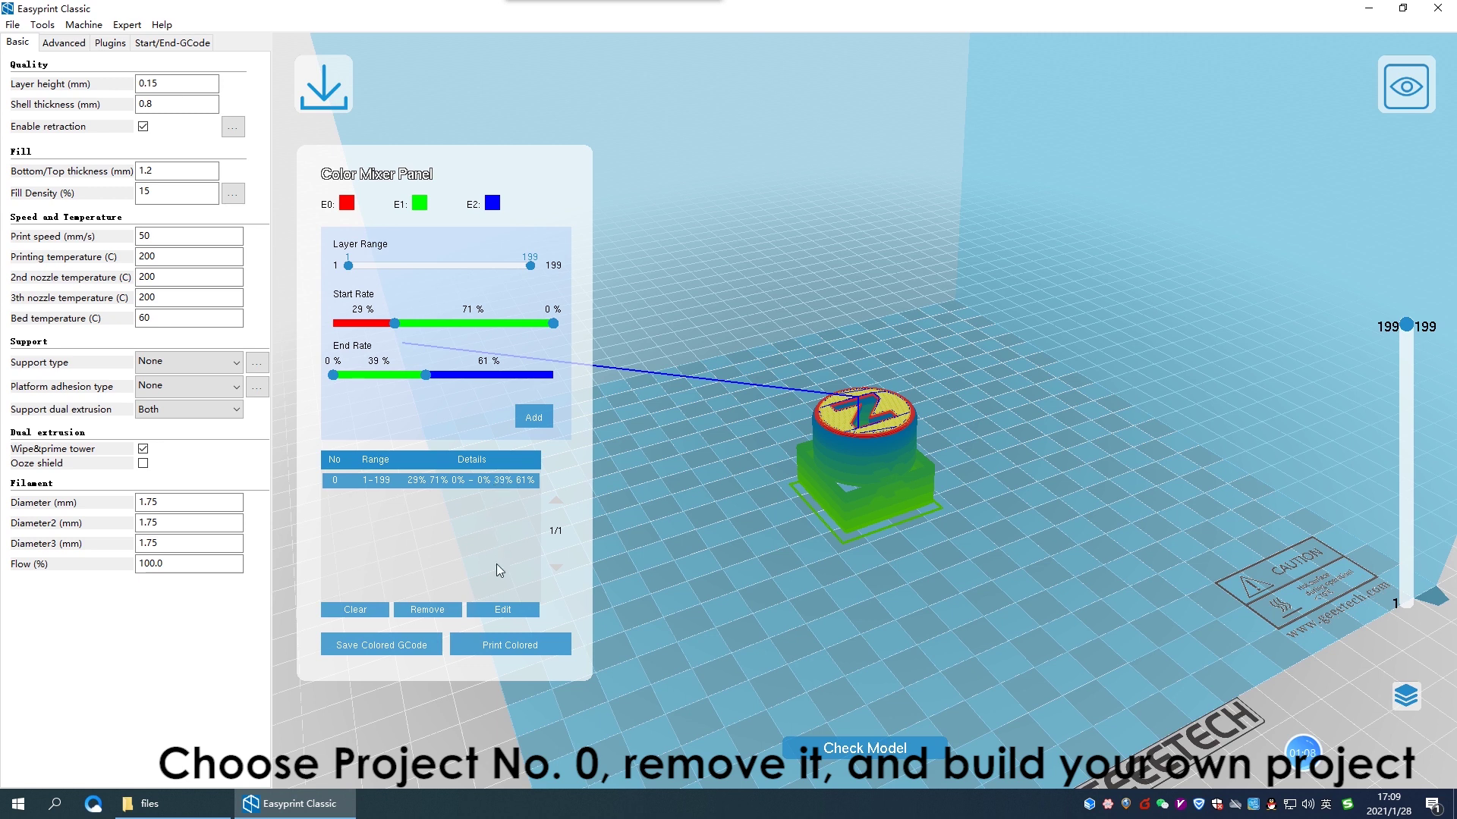
Step: Delete project 0 and set layer range 1–50 from 100% red (E0) to 100% green (E1)
left_click(453, 611)
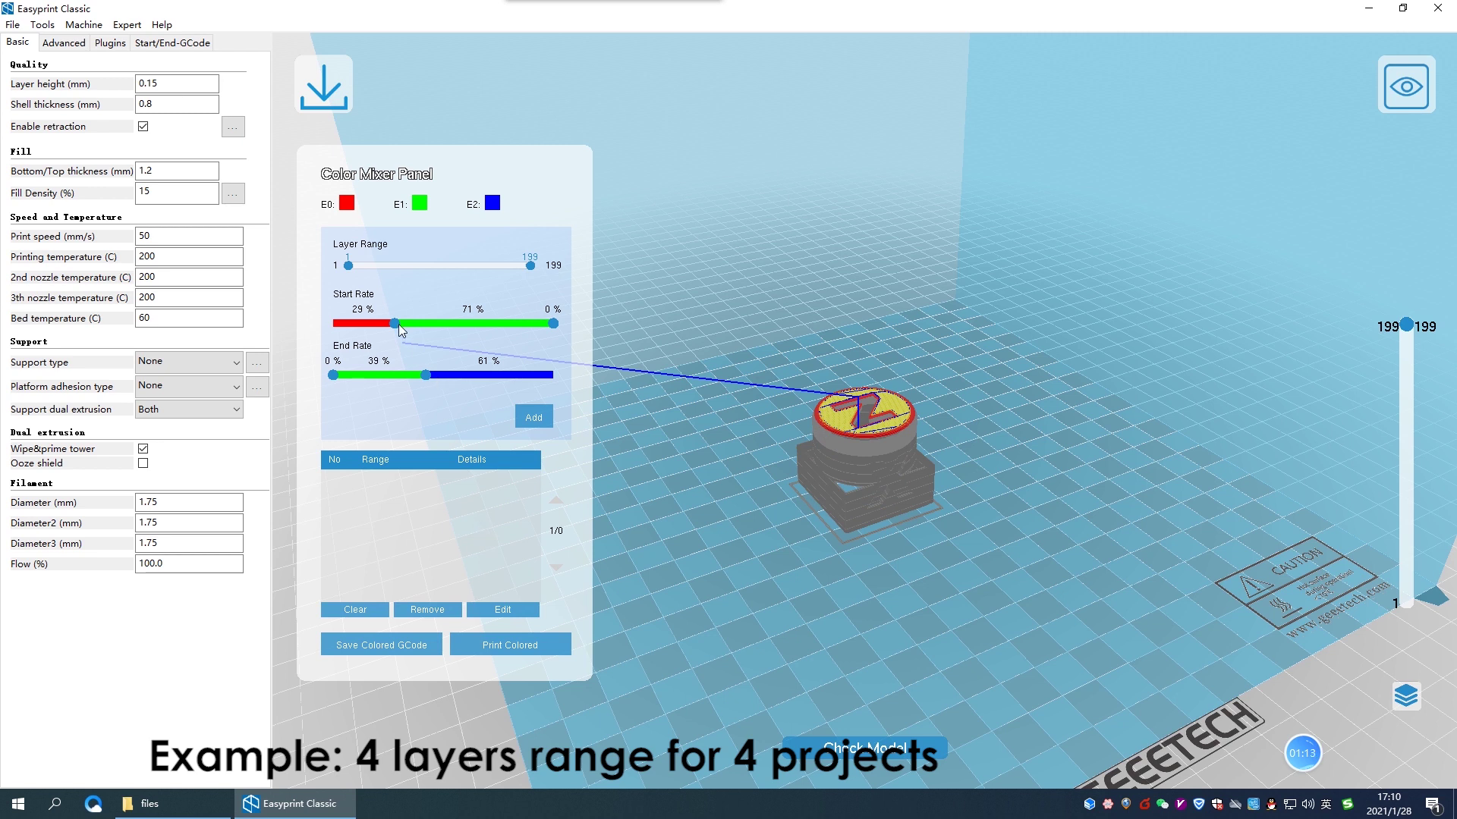
left_click_drag(396, 323, 428, 324)
left_click_drag(534, 266, 399, 273)
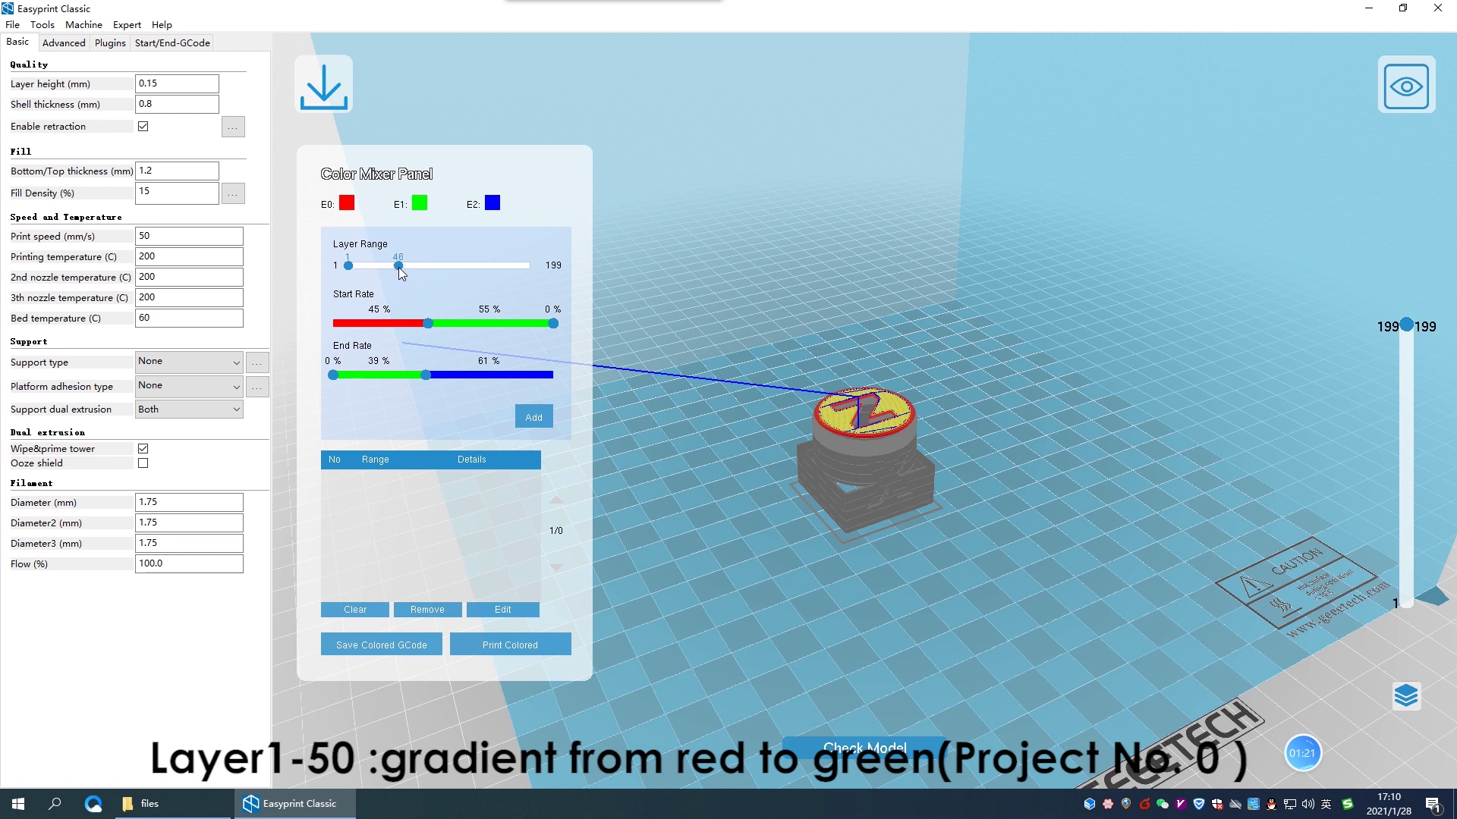
left_click_drag(400, 273, 402, 269)
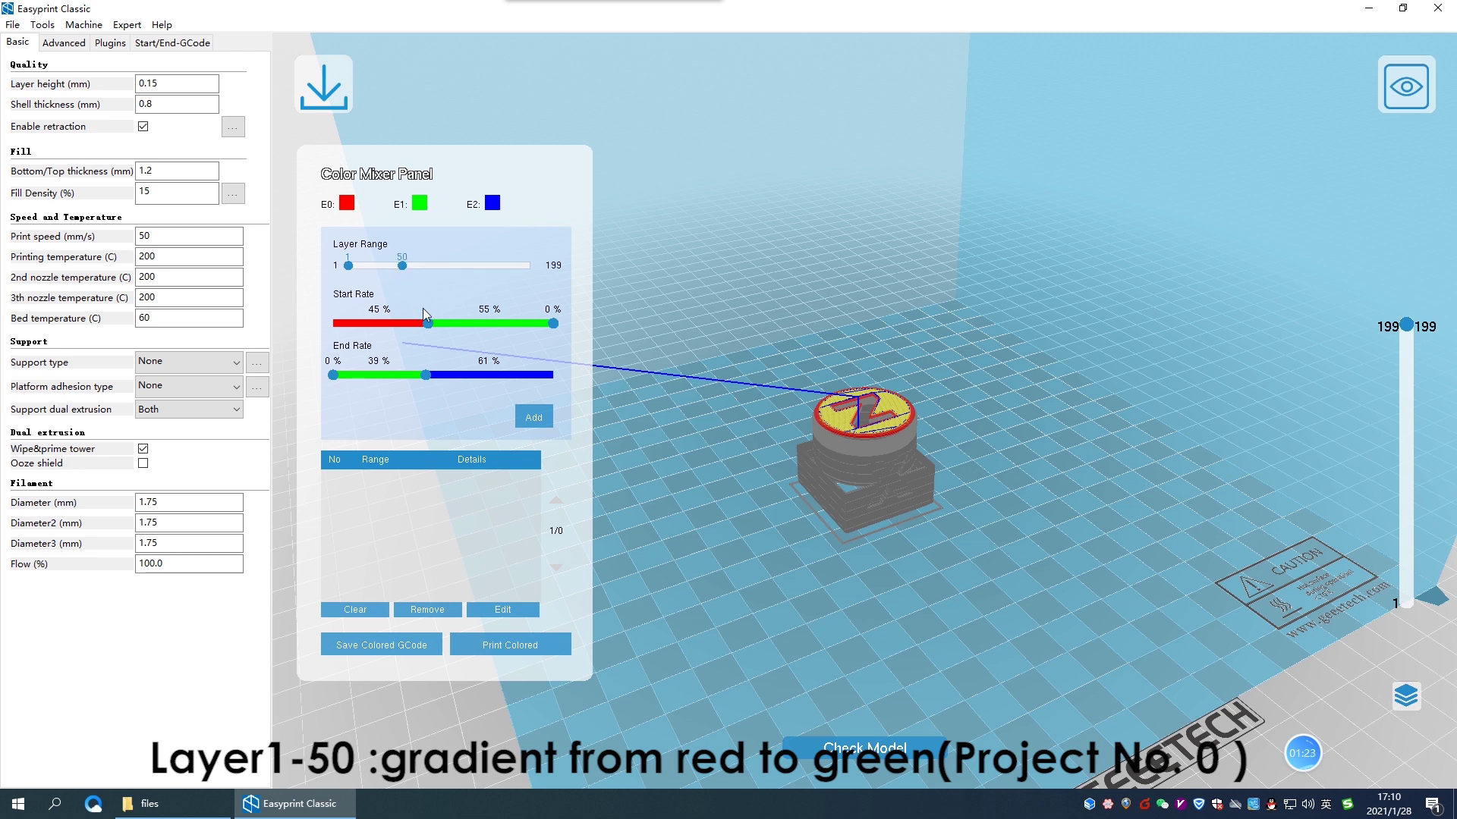
left_click_drag(427, 323, 558, 325)
left_click_drag(427, 375, 561, 378)
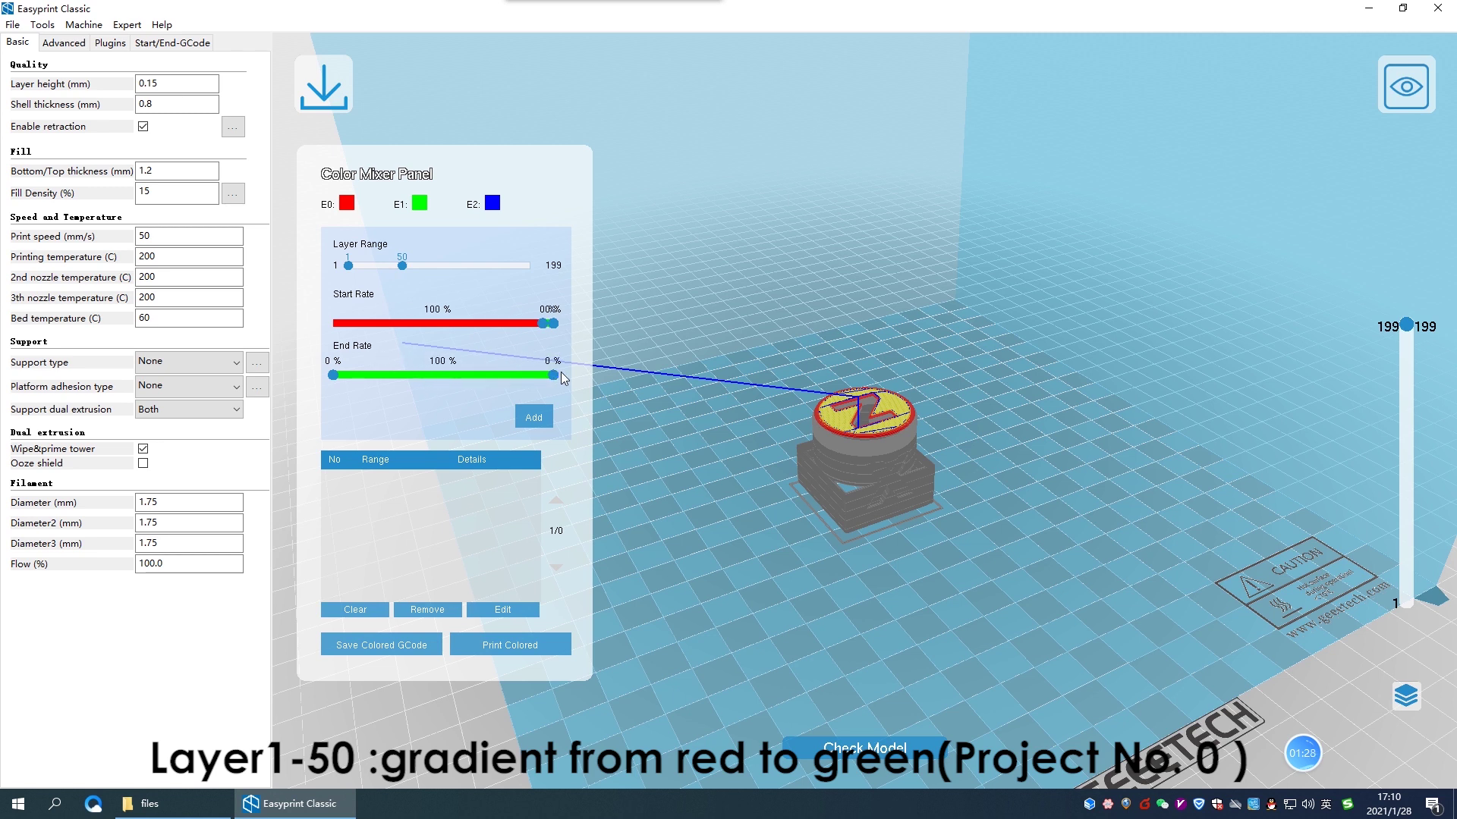
Step: Add the 1–50 project, then add layers 51–100 going 100% green (E1) to 100% blue (E2)
left_click(530, 417)
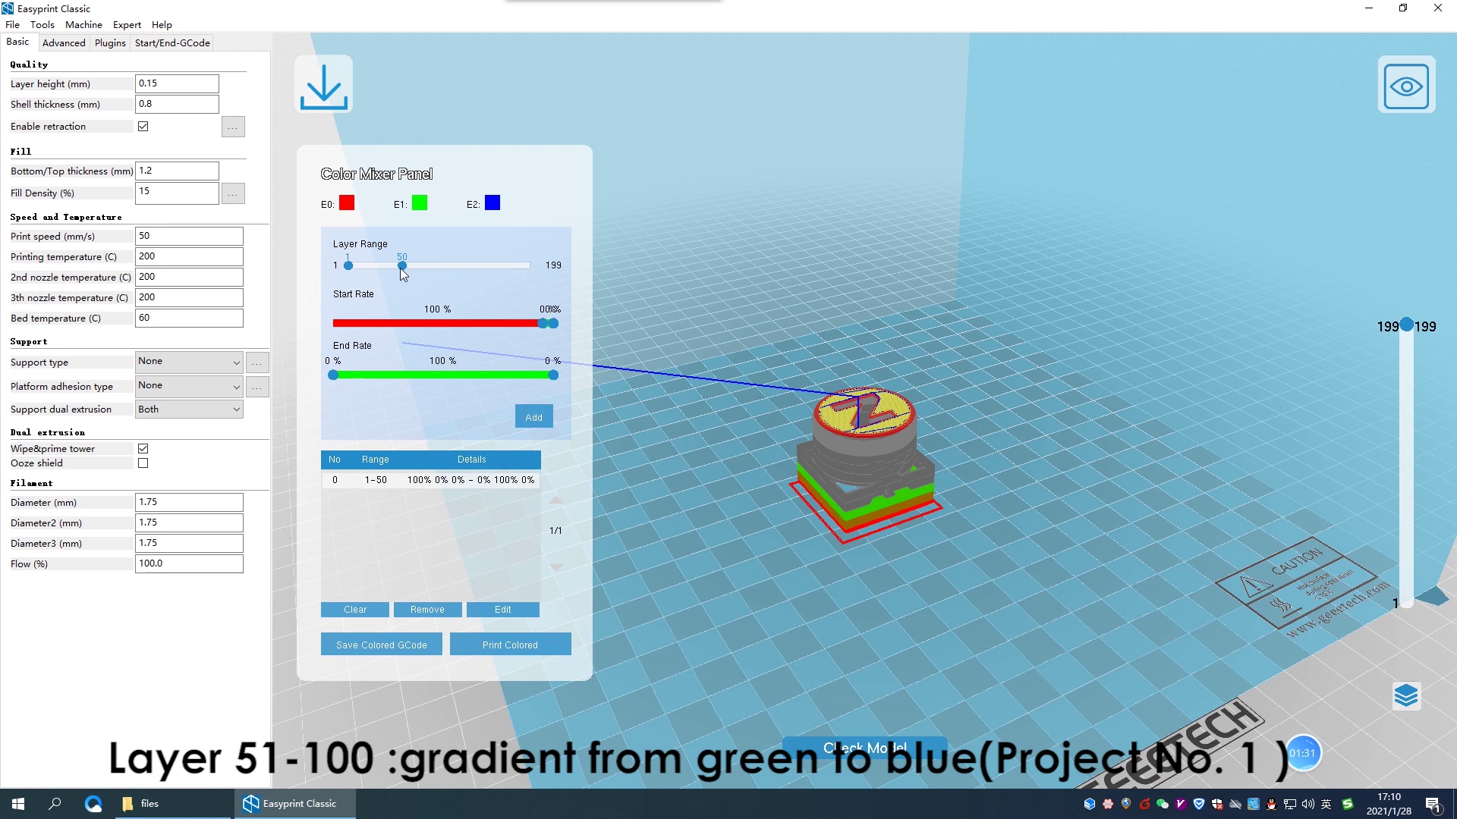
left_click_drag(401, 266, 445, 270)
left_click_drag(348, 265, 383, 265)
left_click_drag(543, 328, 315, 321)
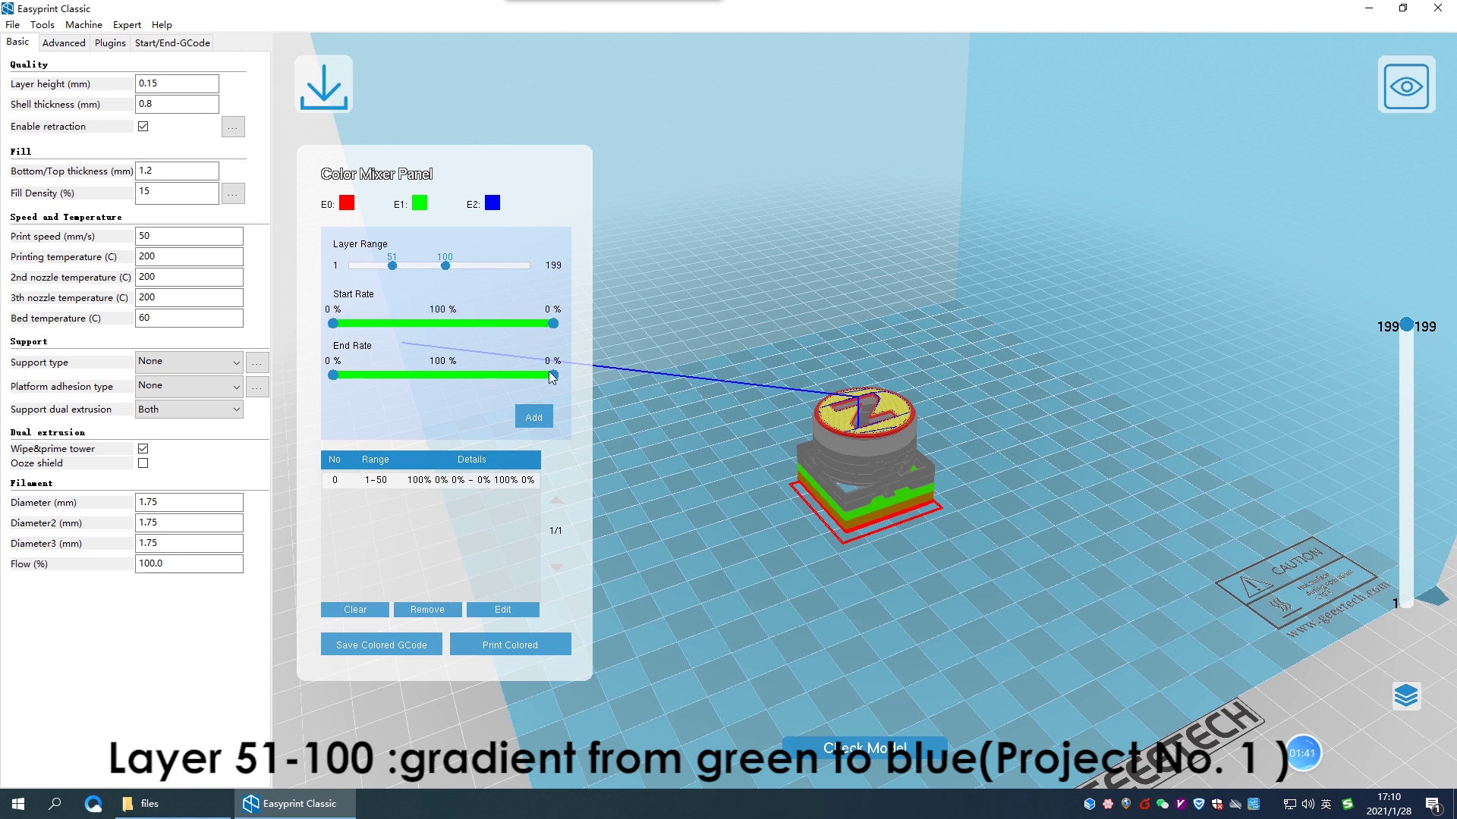
left_click_drag(551, 378, 320, 380)
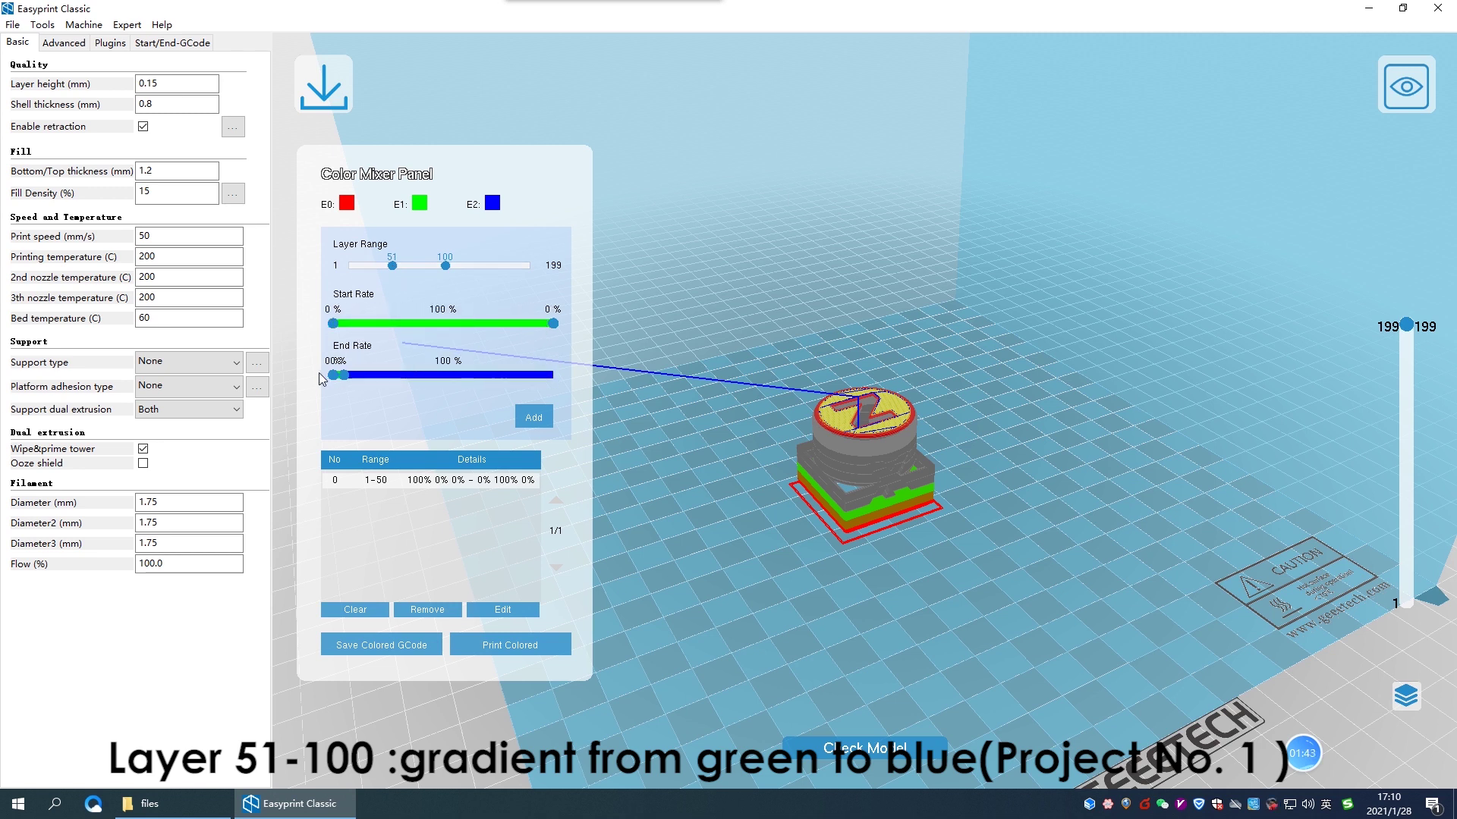
left_click(534, 419)
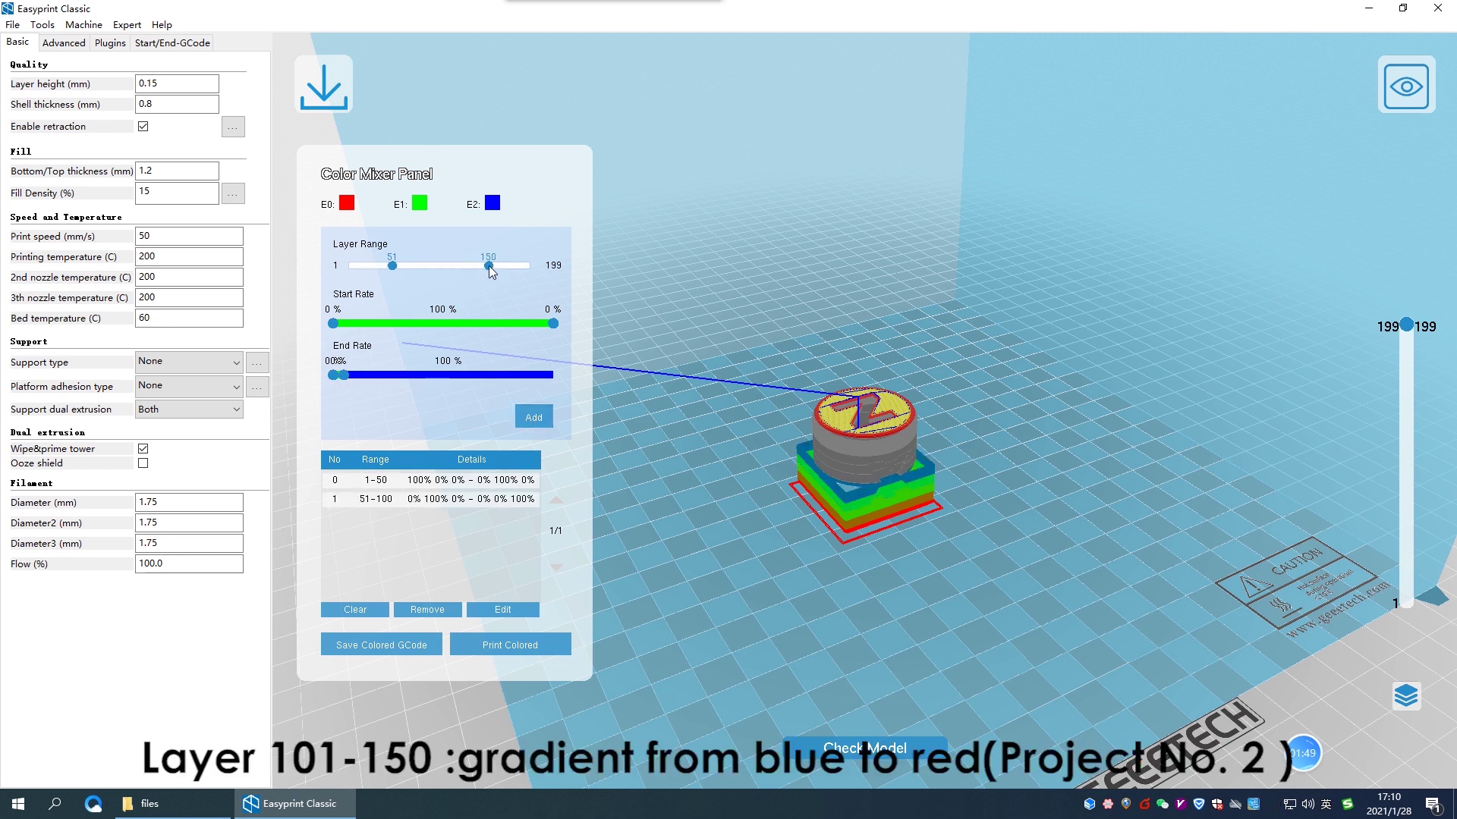
Step: Add layer range 101–150 going from 100% blue (E2) to 100% red (E0)
left_click_drag(393, 264, 438, 270)
left_click_drag(553, 324, 337, 324)
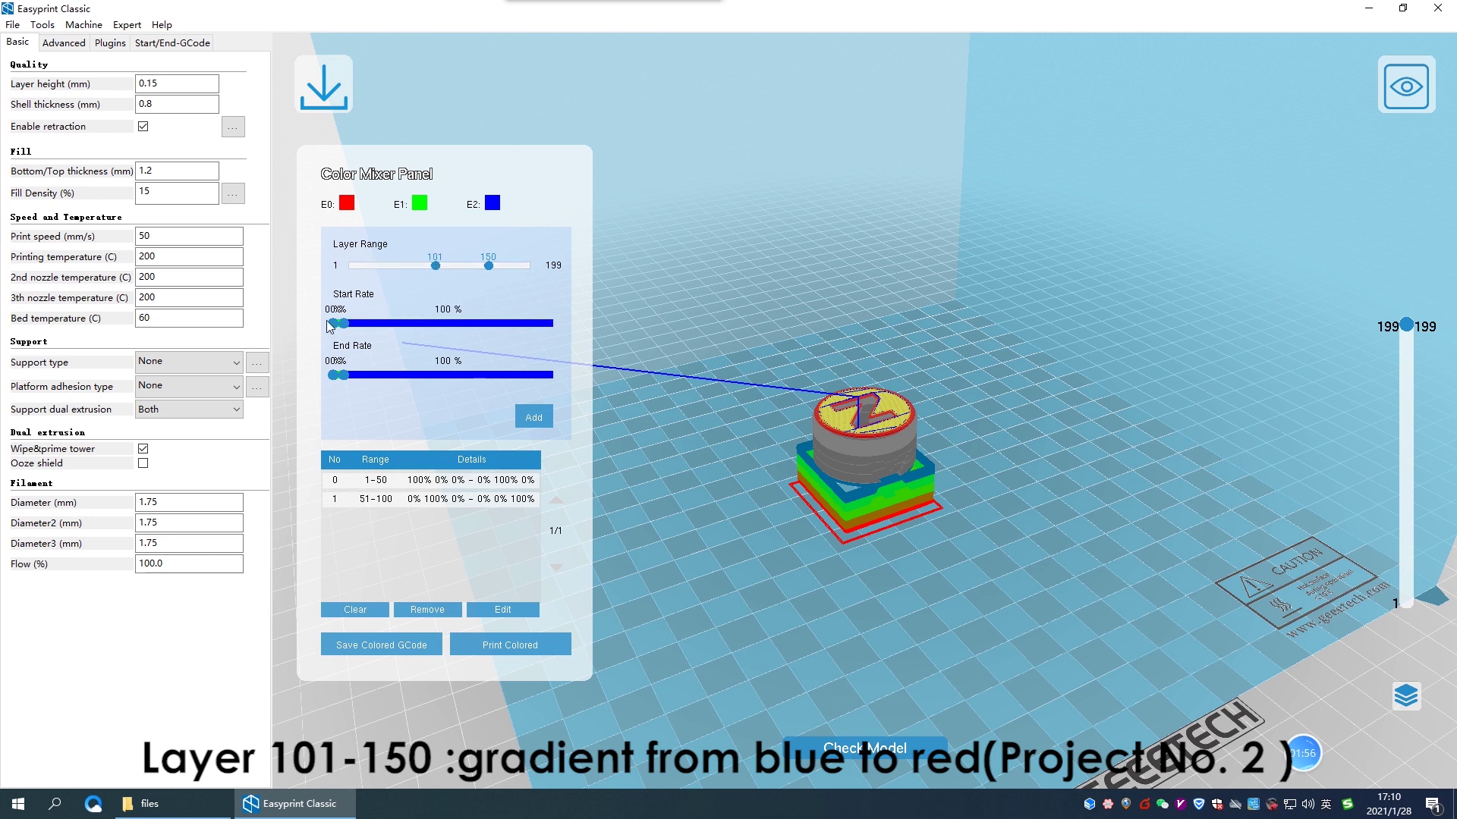
left_click_drag(345, 374, 562, 377)
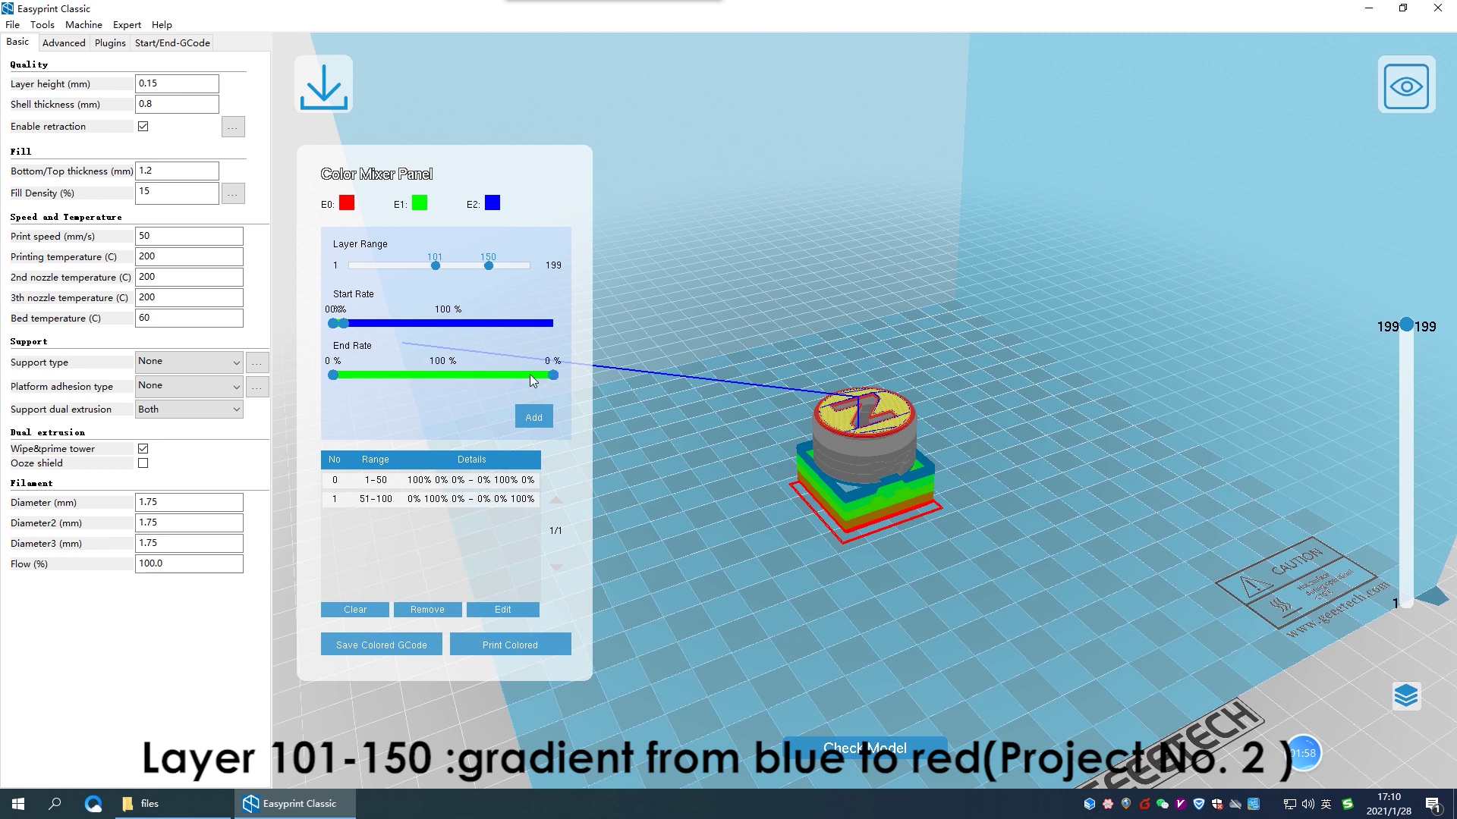
left_click_drag(334, 374, 548, 375)
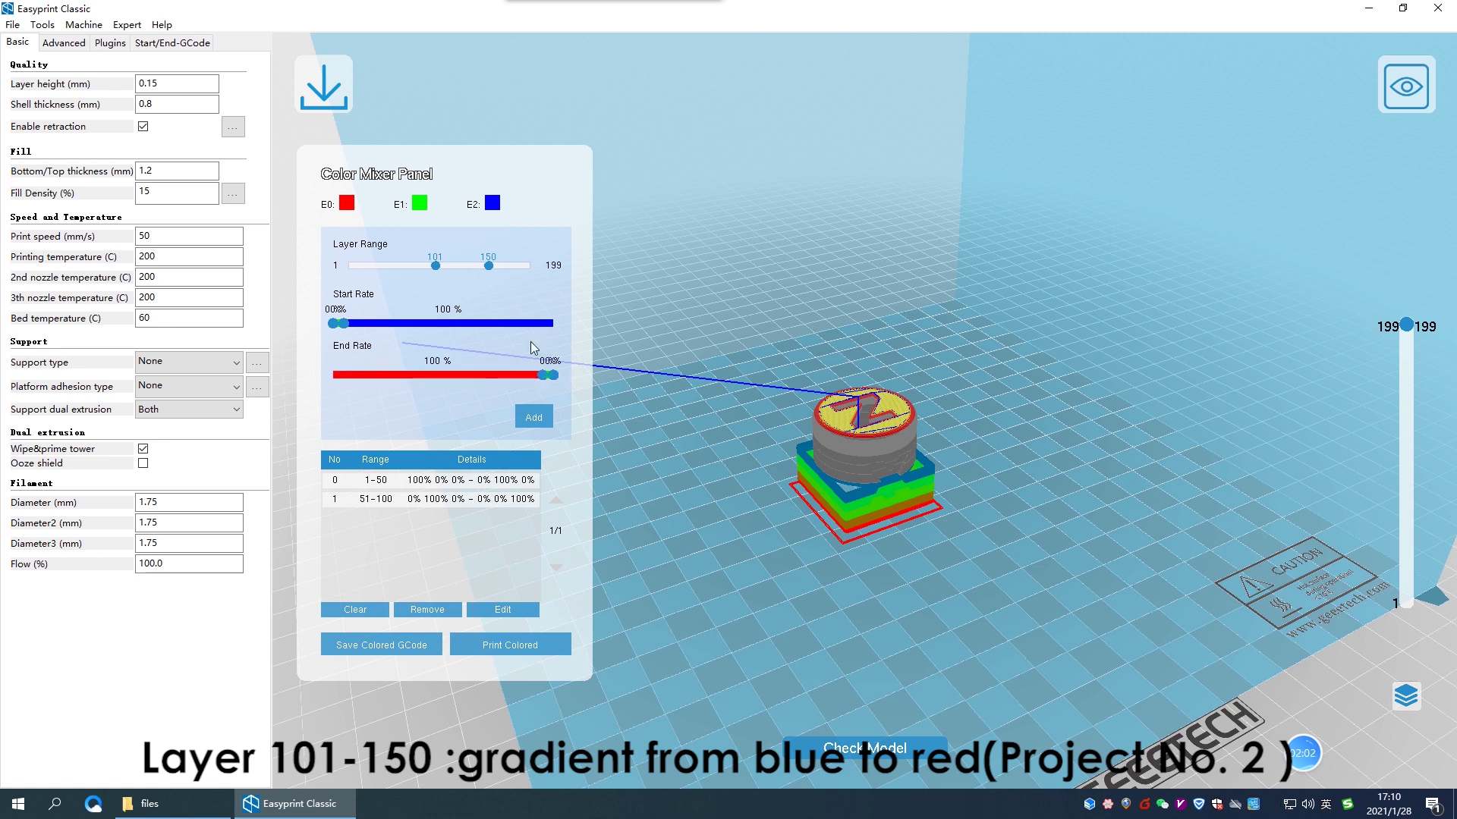
left_click(534, 418)
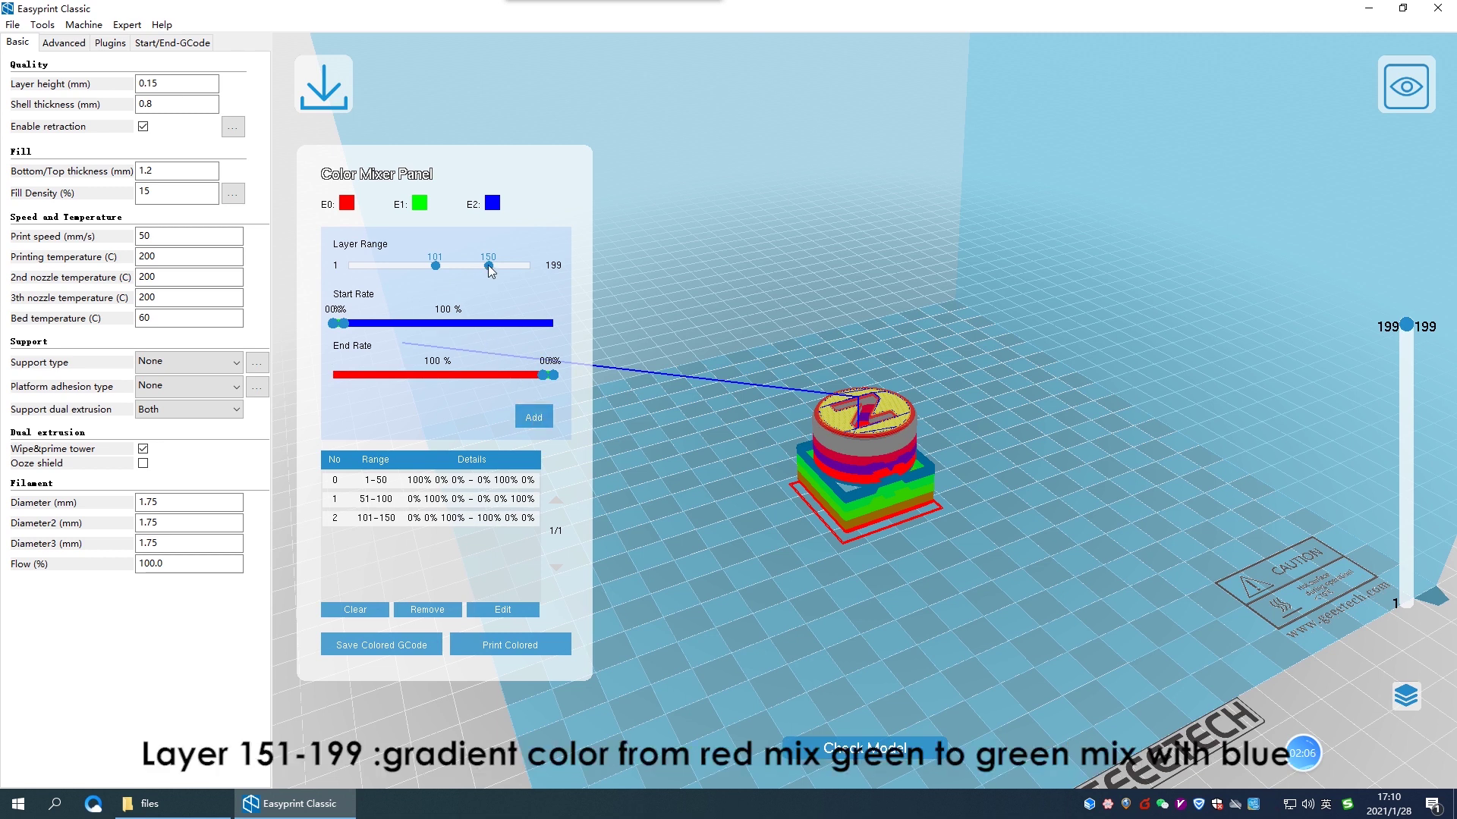
Step: Add layers 151–199 blending 50% red/50% green into 50% green/50% blue
left_click_drag(489, 267, 572, 267)
left_click_drag(434, 267, 480, 264)
left_click_drag(344, 325, 495, 323)
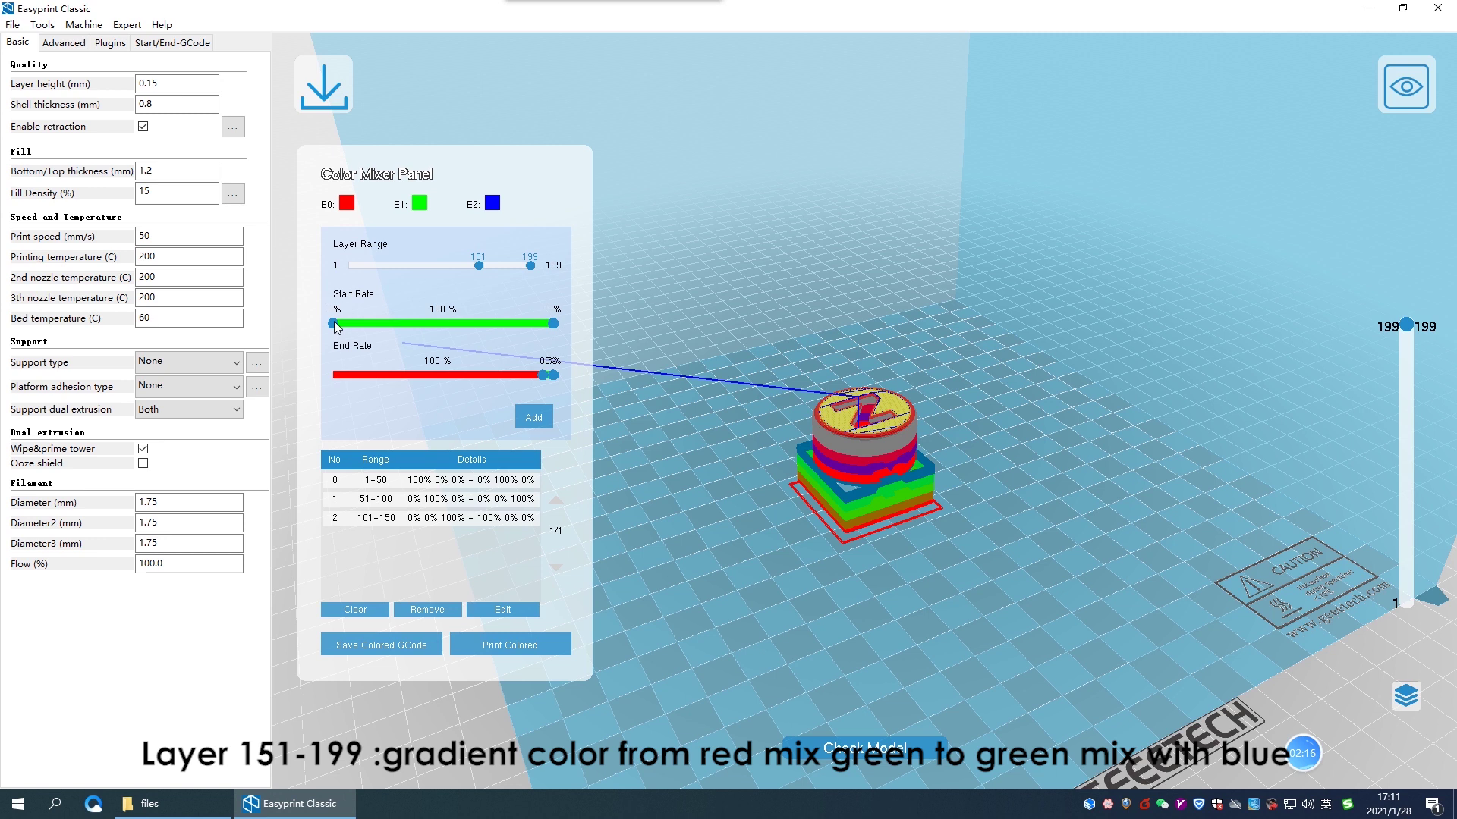
left_click_drag(334, 322, 439, 322)
left_click_drag(545, 376, 319, 374)
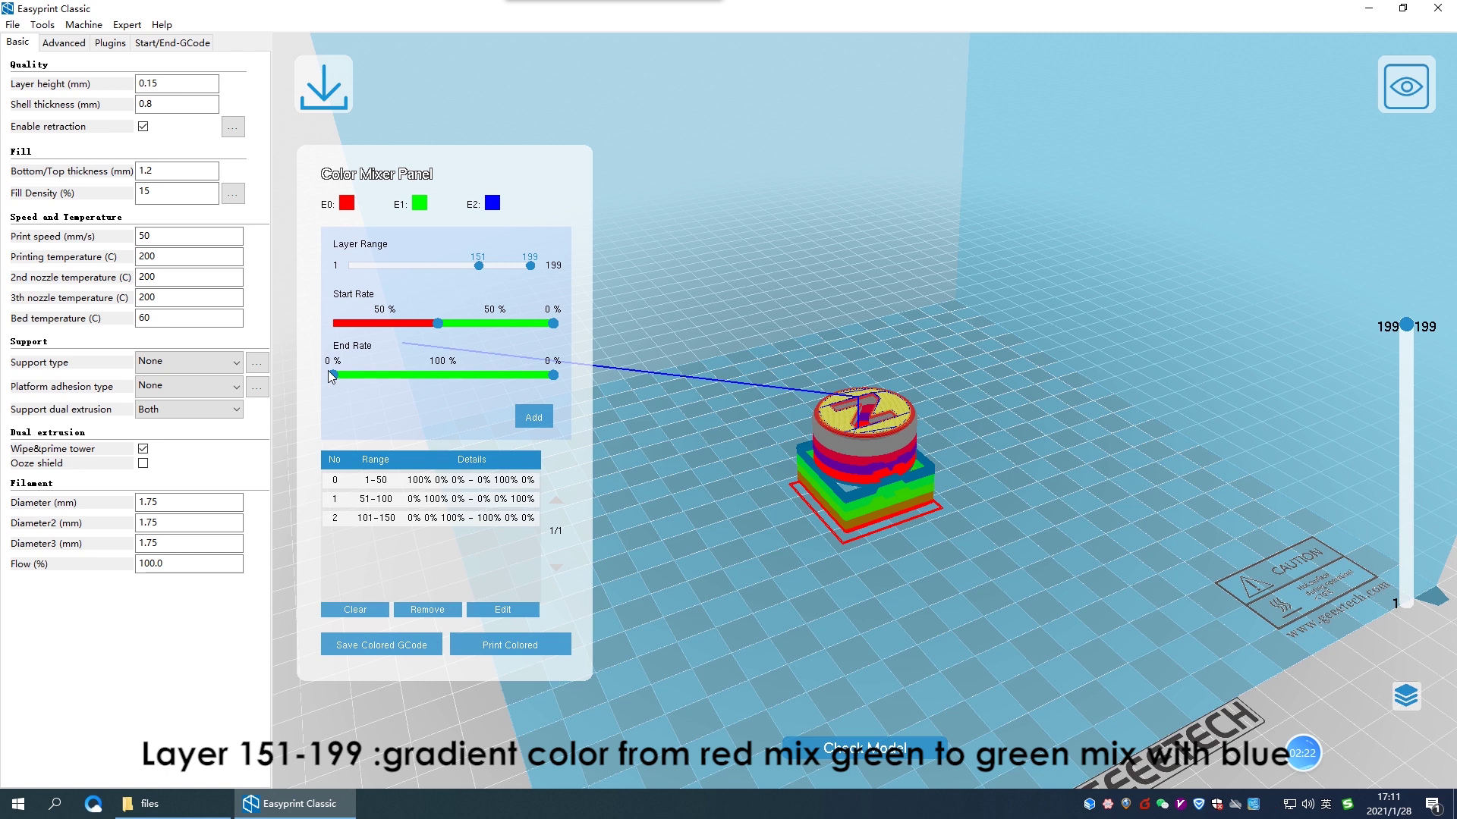
left_click_drag(553, 376, 450, 381)
left_click(528, 418)
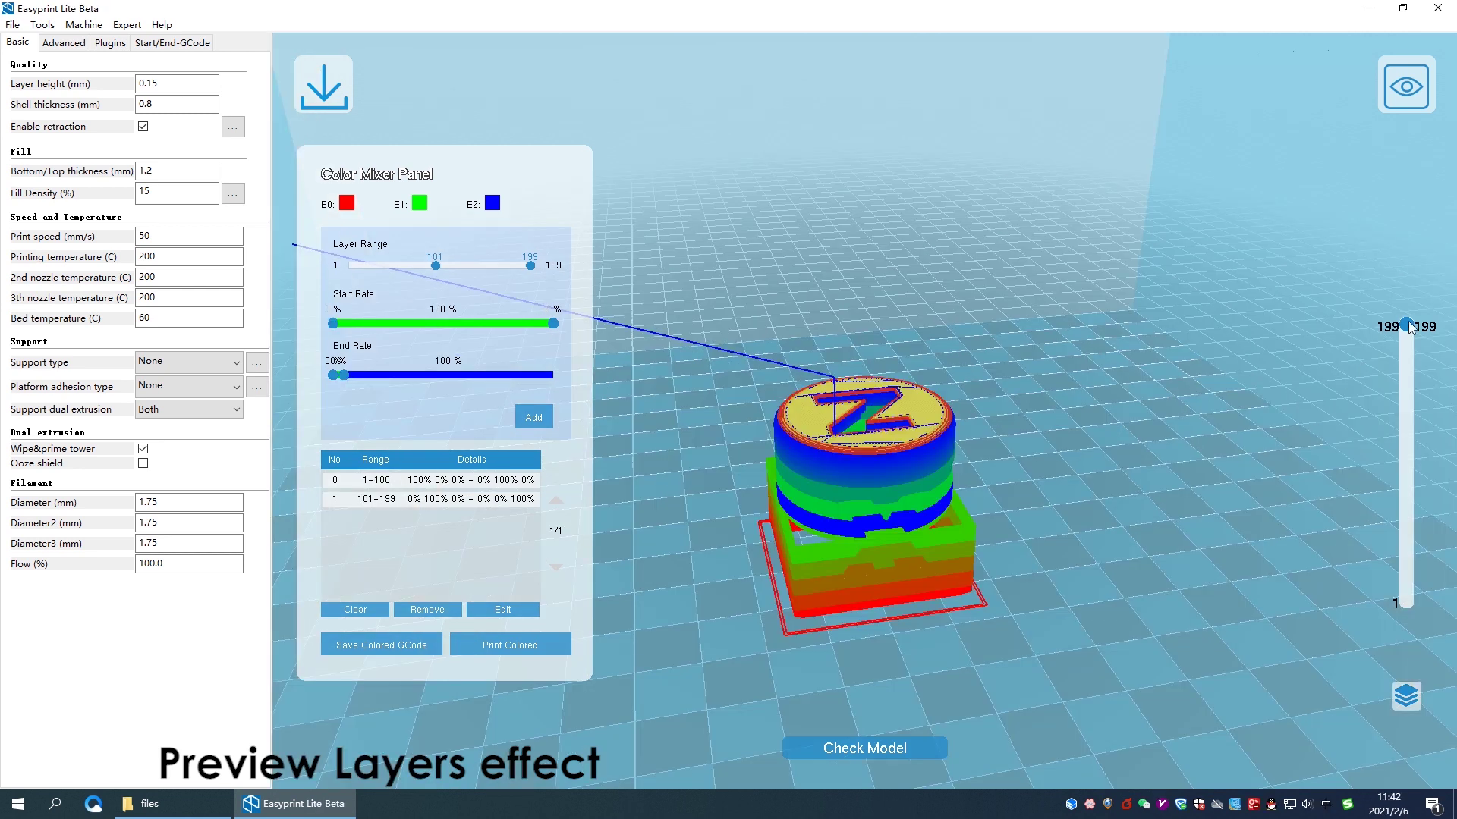
Step: Check the lower-layer colors in the preview, then save the colored G-code file
mouse_move(1408, 327)
left_mouse_down()
mouse_move(1432, 460)
mouse_move(1448, 474)
mouse_move(1445, 319)
left_mouse_up()
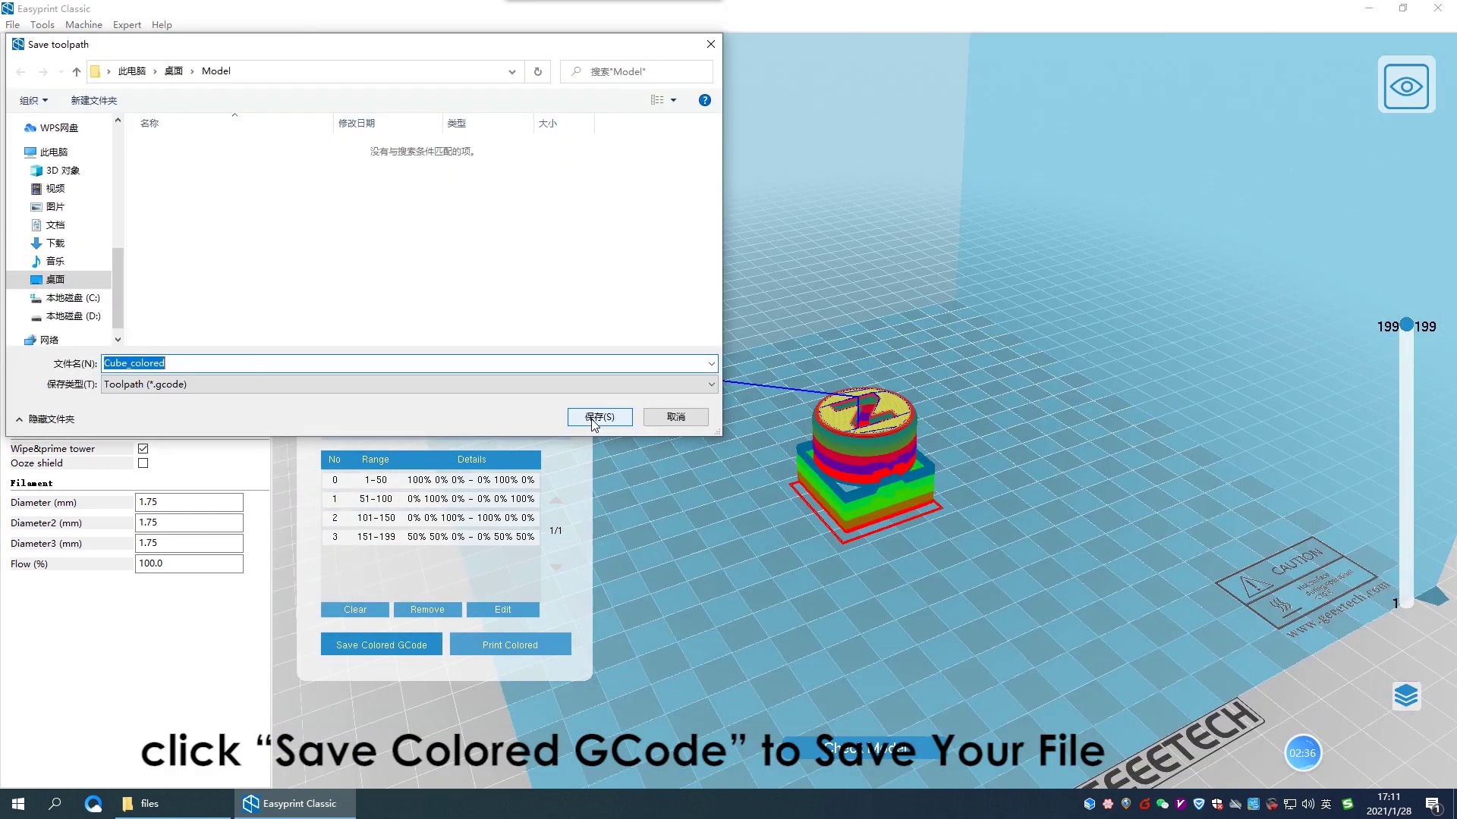
left_click(590, 419)
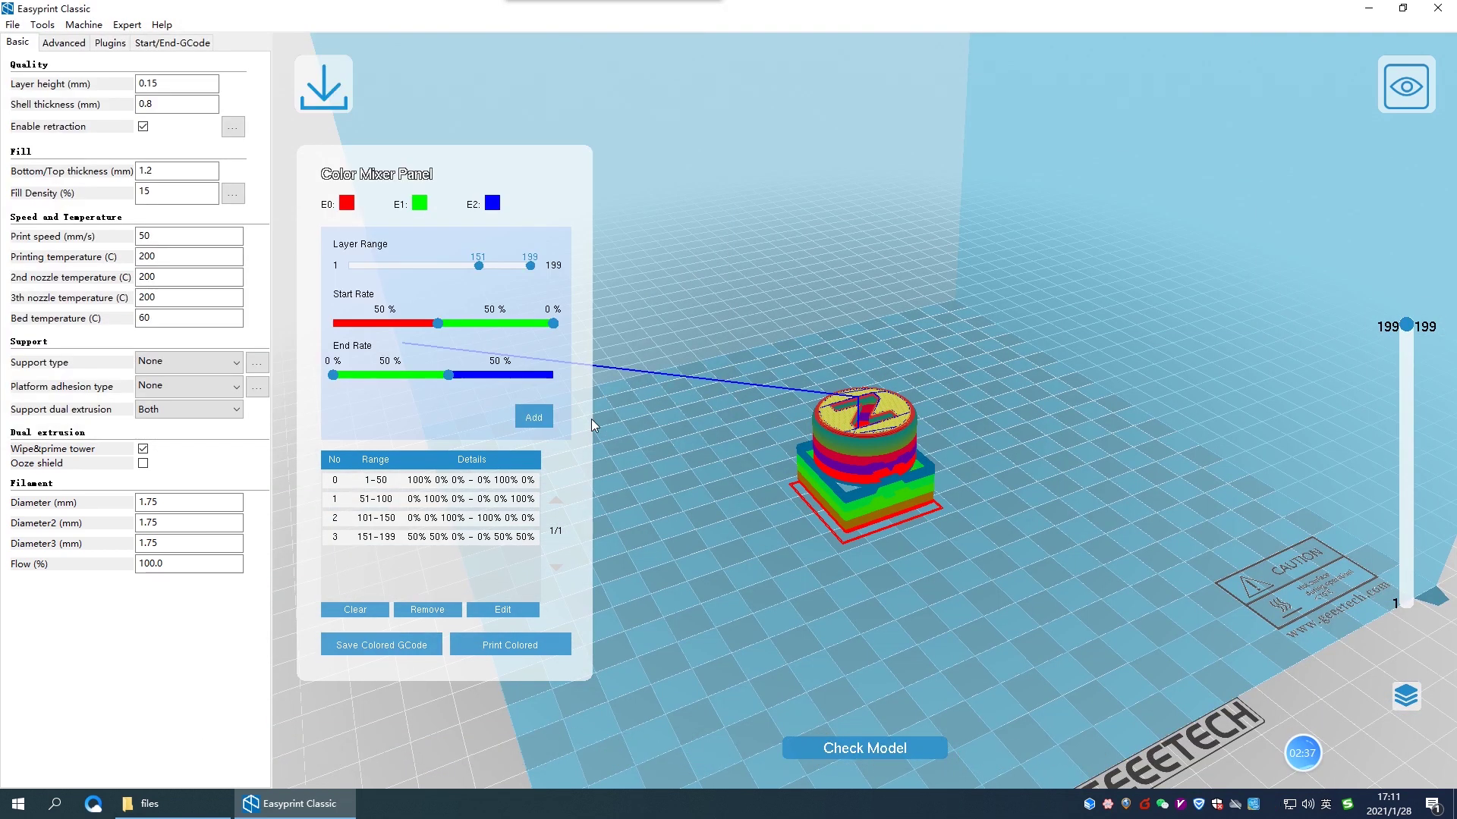